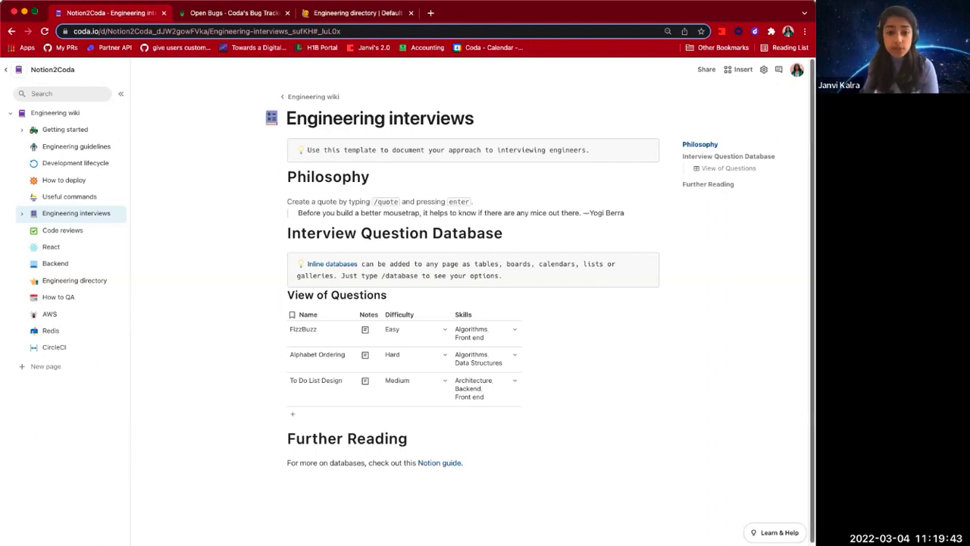
Step: Check the Filter settings and try the Detail and Table layouts, then set the View of Questions to Cards
left_click(504, 295)
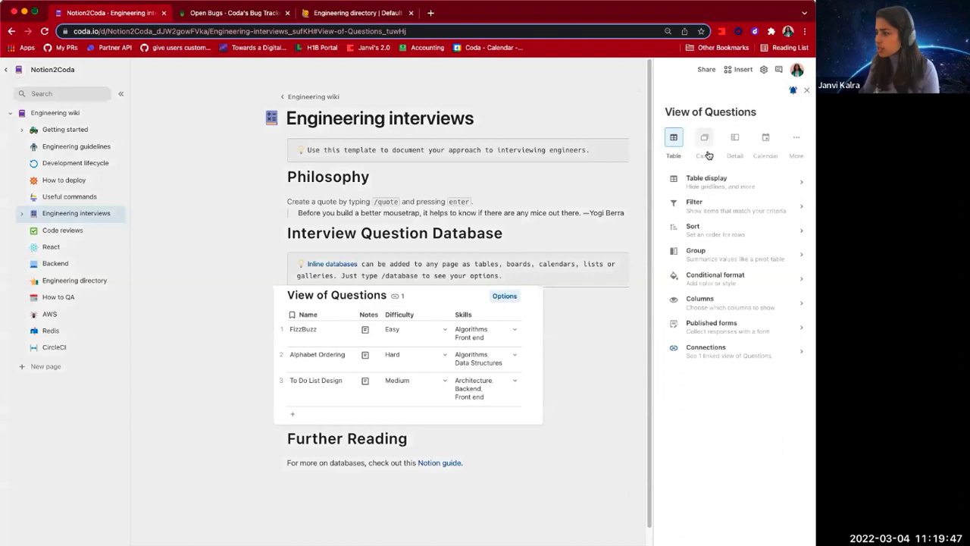
left_click(727, 206)
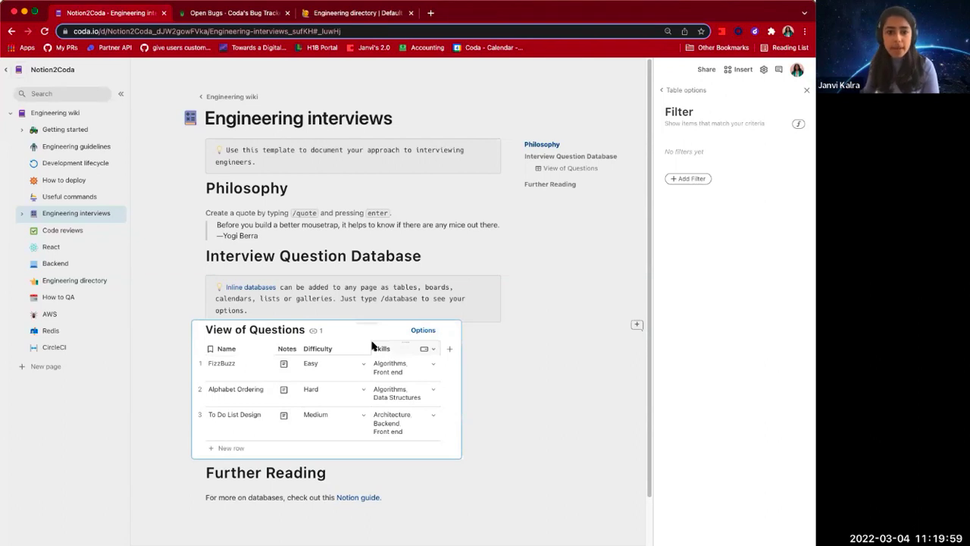
left_click(423, 330)
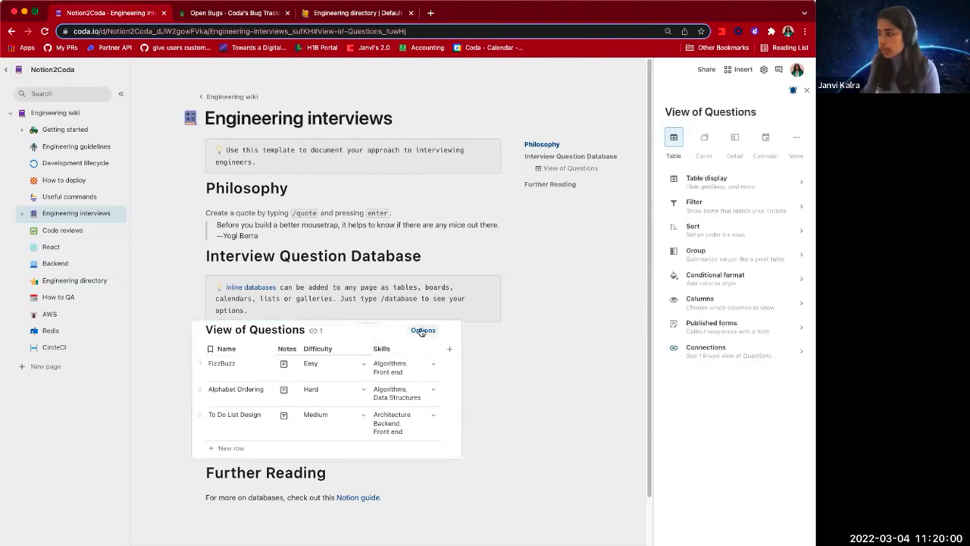
left_click(703, 137)
left_click(734, 138)
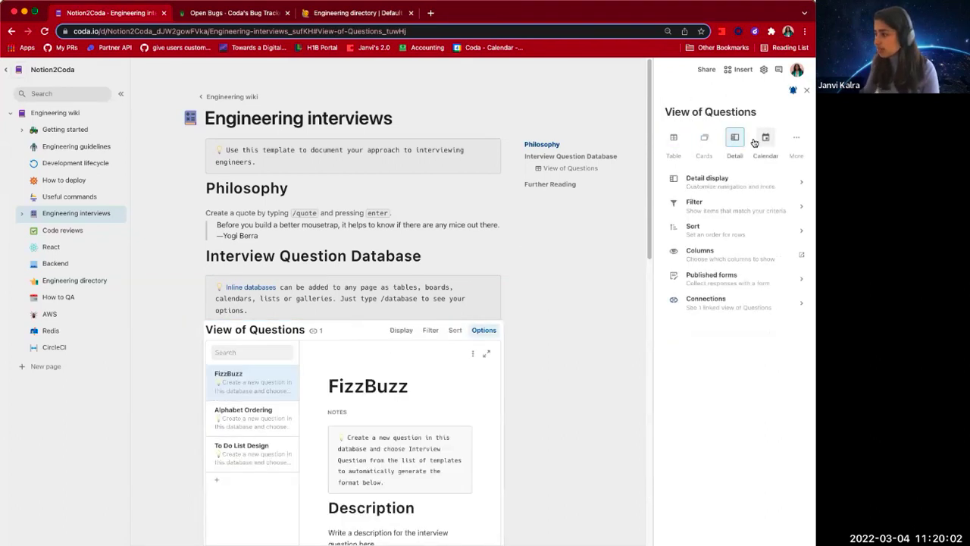
left_click(704, 137)
left_click(680, 144)
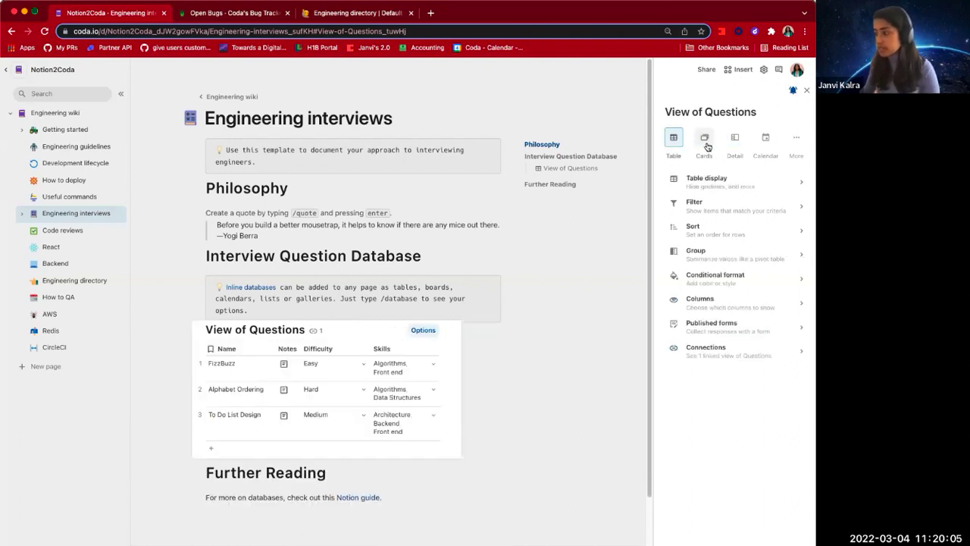
left_click(706, 144)
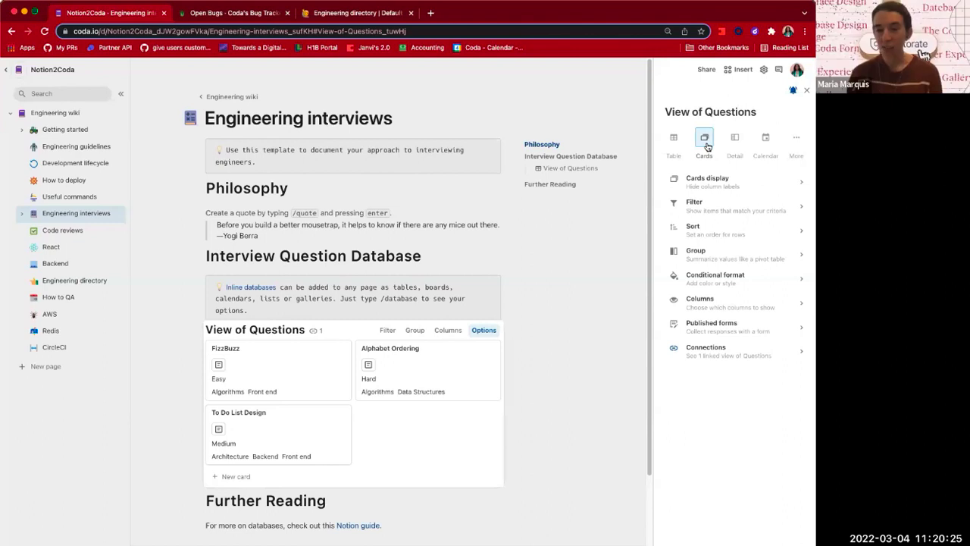
Step: Close the View of Questions options panel so the three question cards sit in one row
left_click(574, 234)
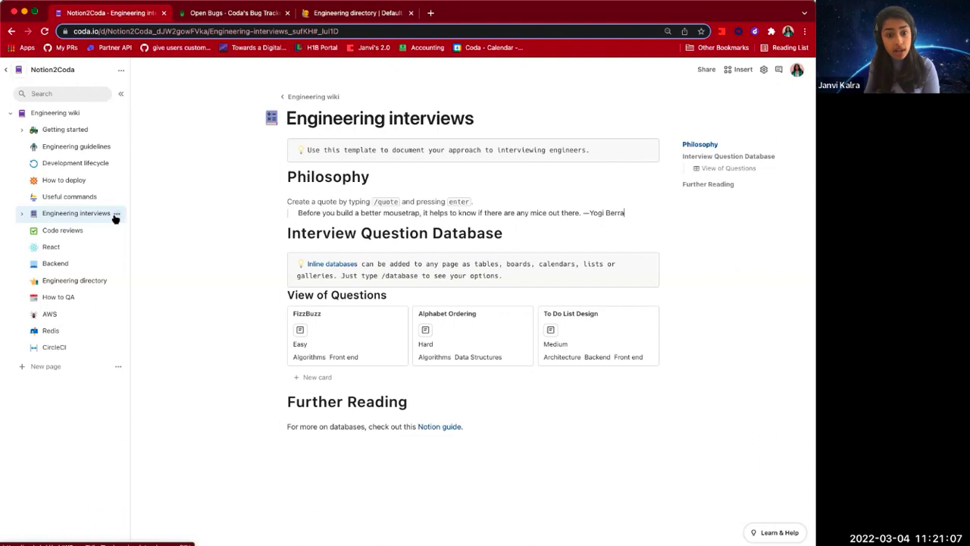
left_click(116, 216)
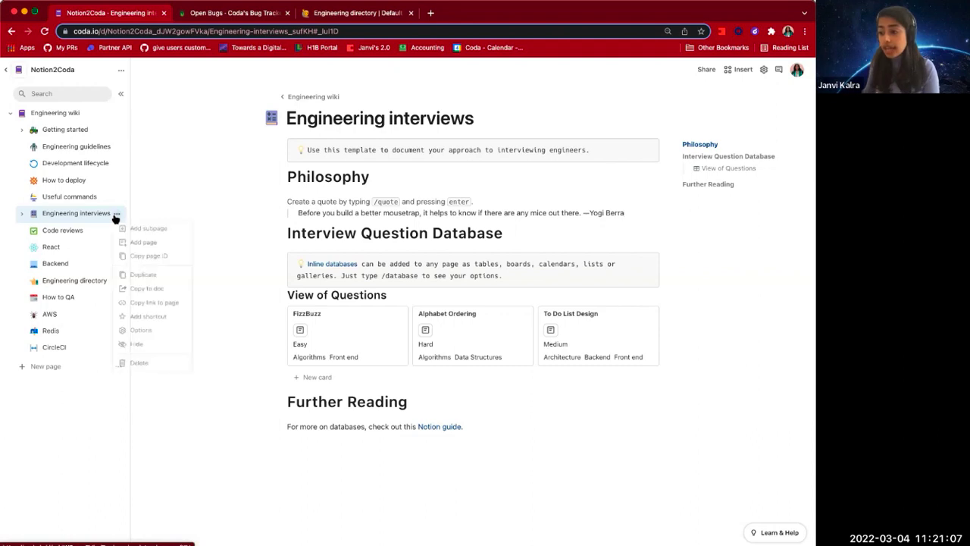
left_click(150, 294)
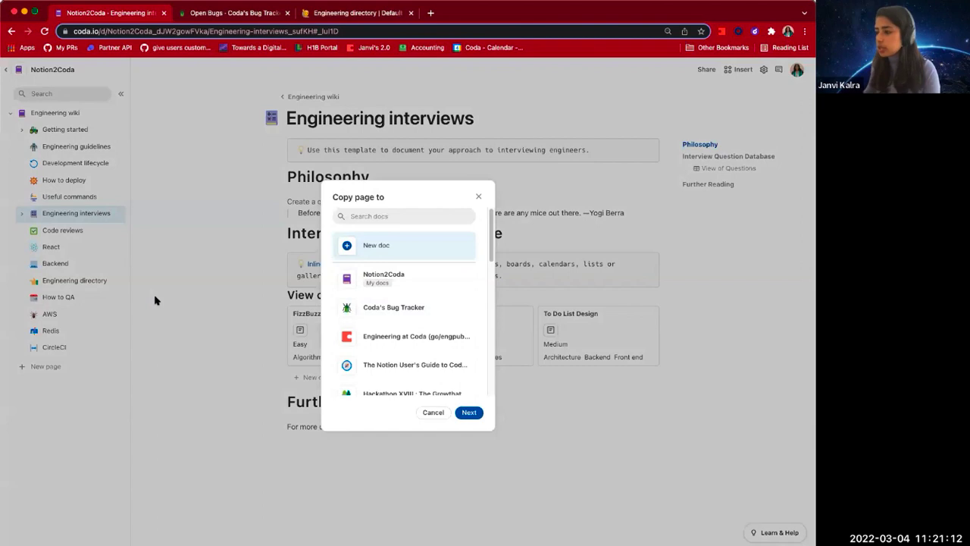
left_click(155, 299)
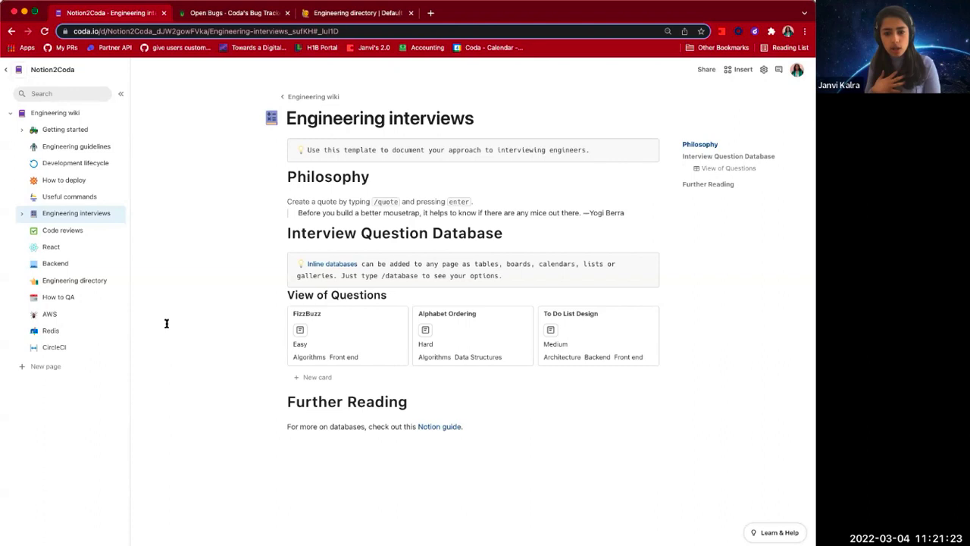
Step: Open and scroll through the FizzBuzz card's details, then go to the Code reviews page
left_click(302, 330)
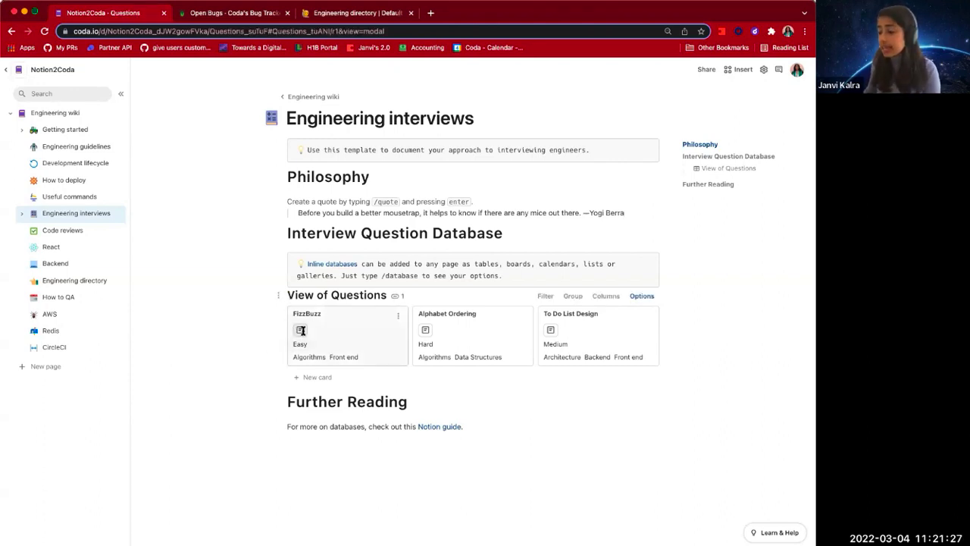
scroll(409, 353, "down", 5)
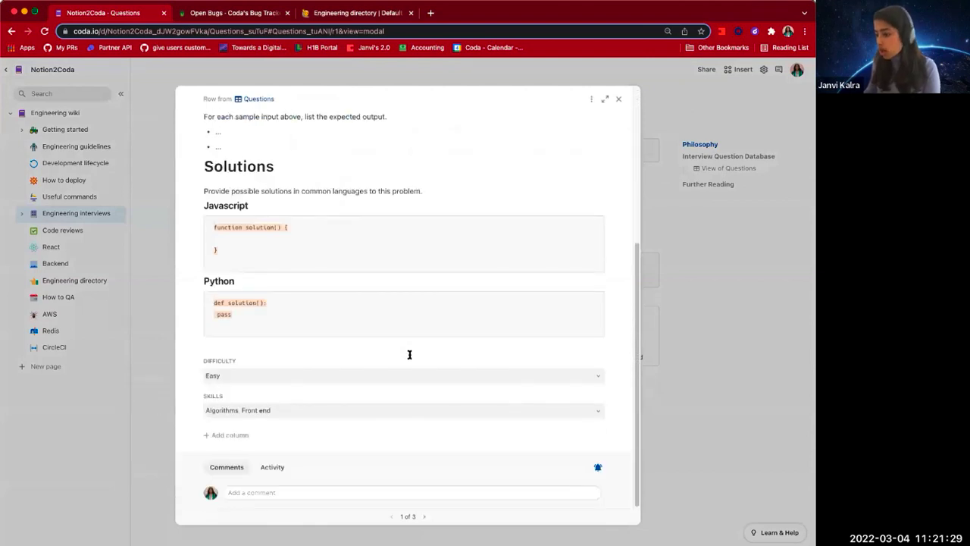
left_click(675, 373)
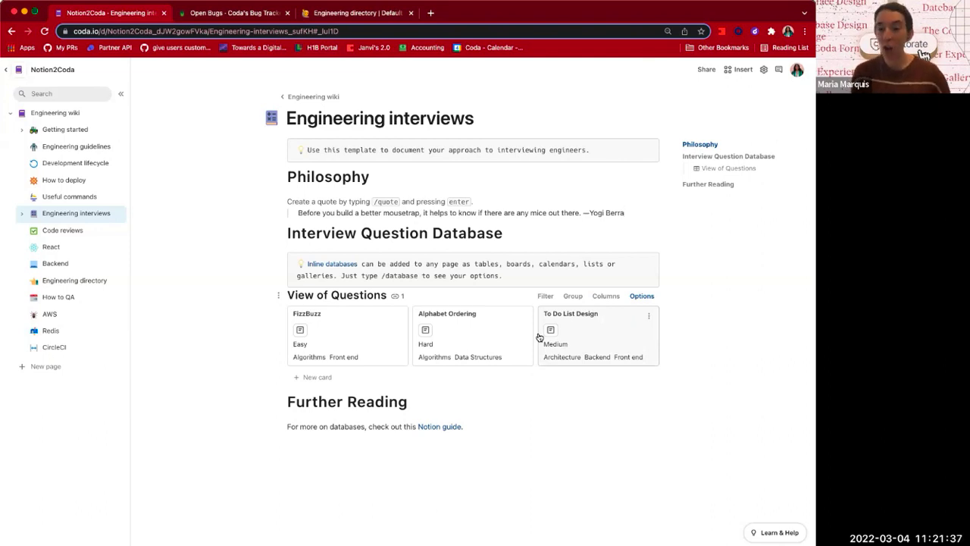
left_click(59, 232)
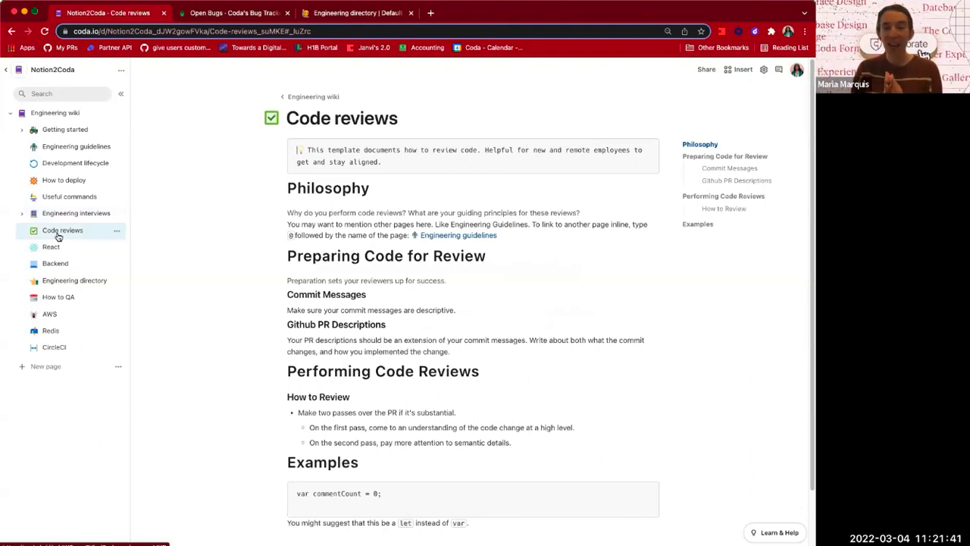
Step: Go to the Engineering directory page, with its Person, Github username and Date added columns
left_click(68, 283)
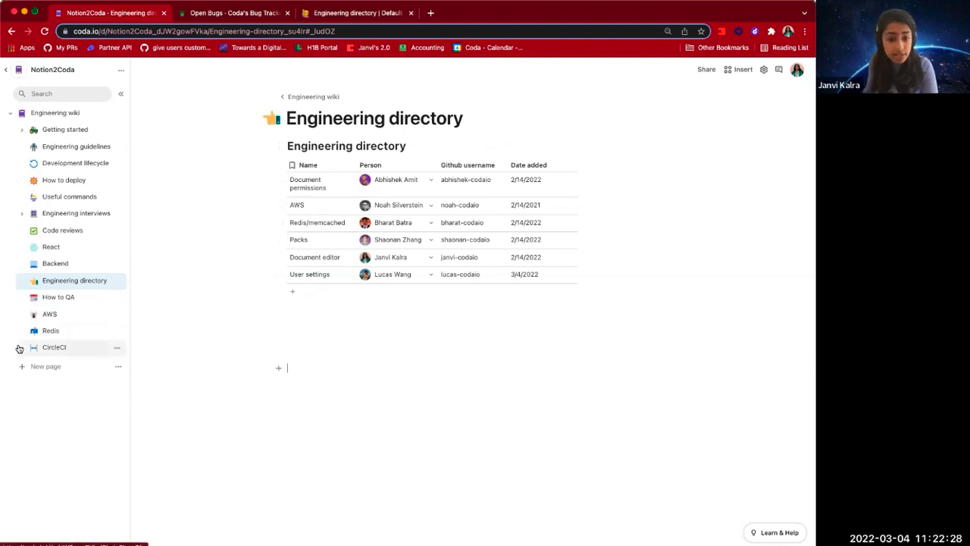
Step: Create a new page nested under Engineering directory and title it 'PRs'
left_click(36, 370)
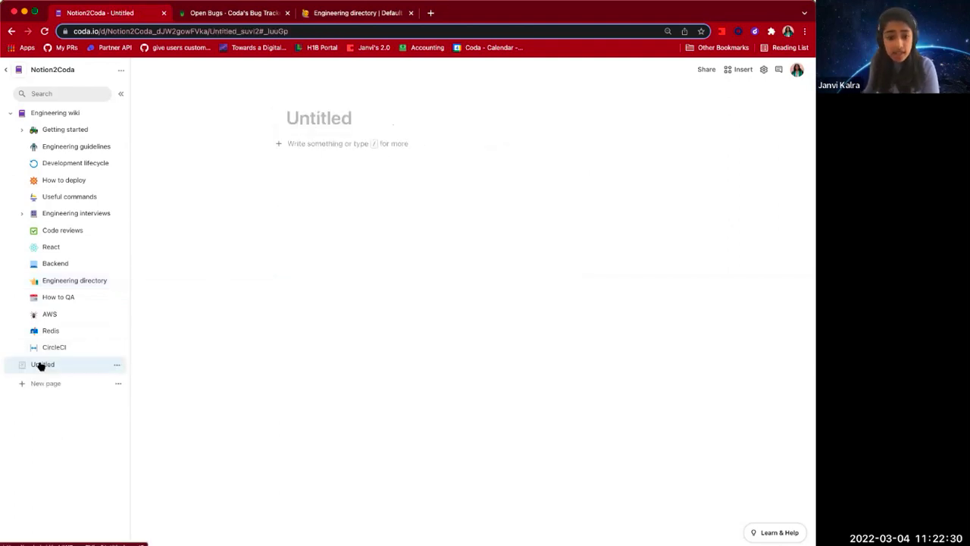
left_click_drag(38, 366, 70, 280)
type("P")
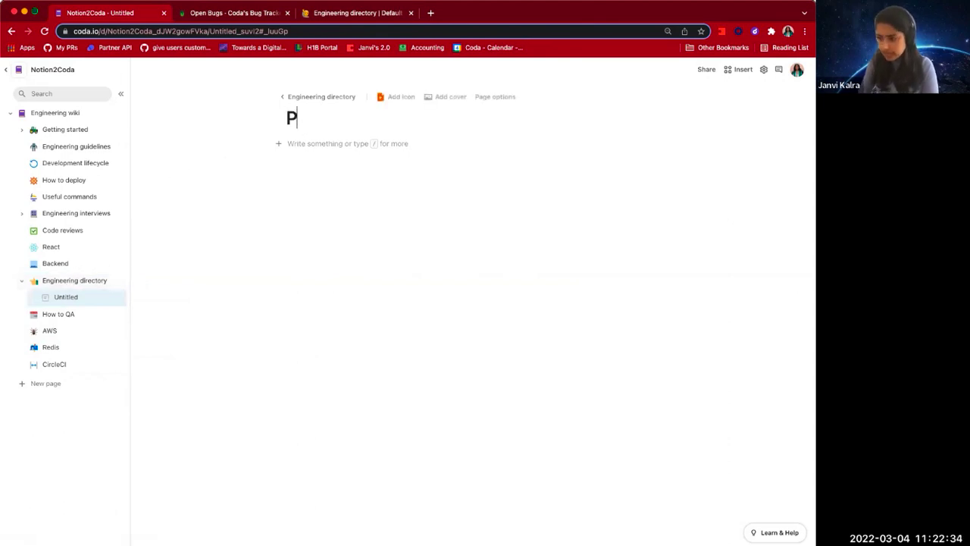
type("r")
key("BackSpace")
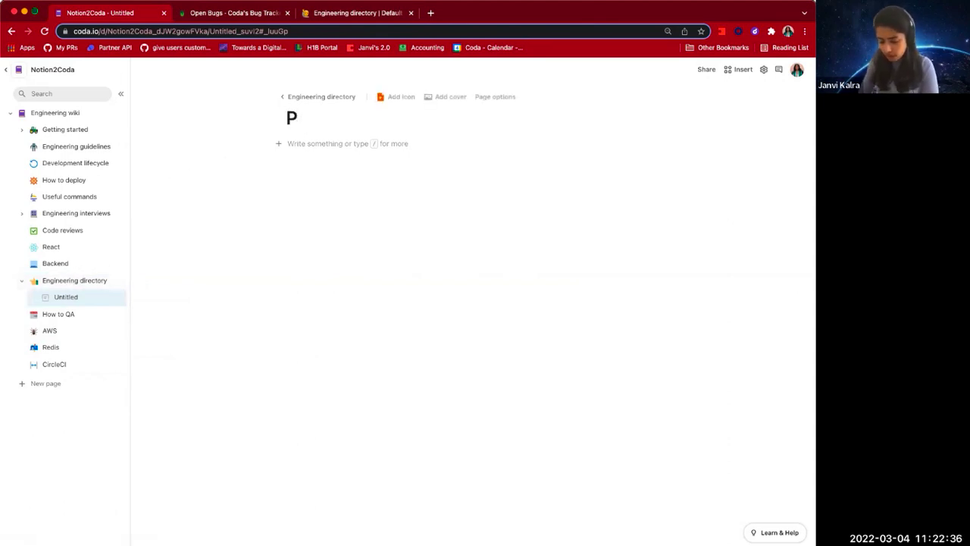
type("Rs")
Step: Give the PRs page the GitHub icon
left_click(383, 96)
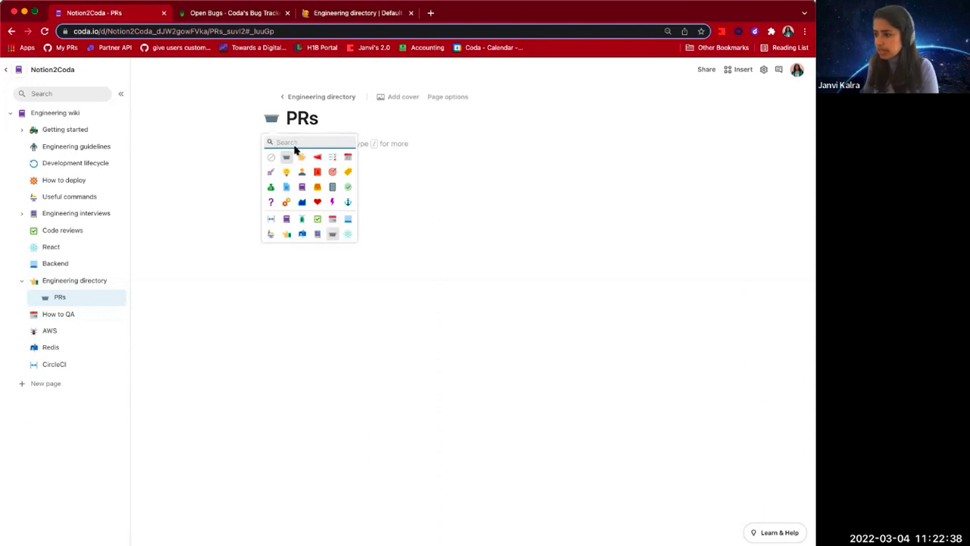
type("git")
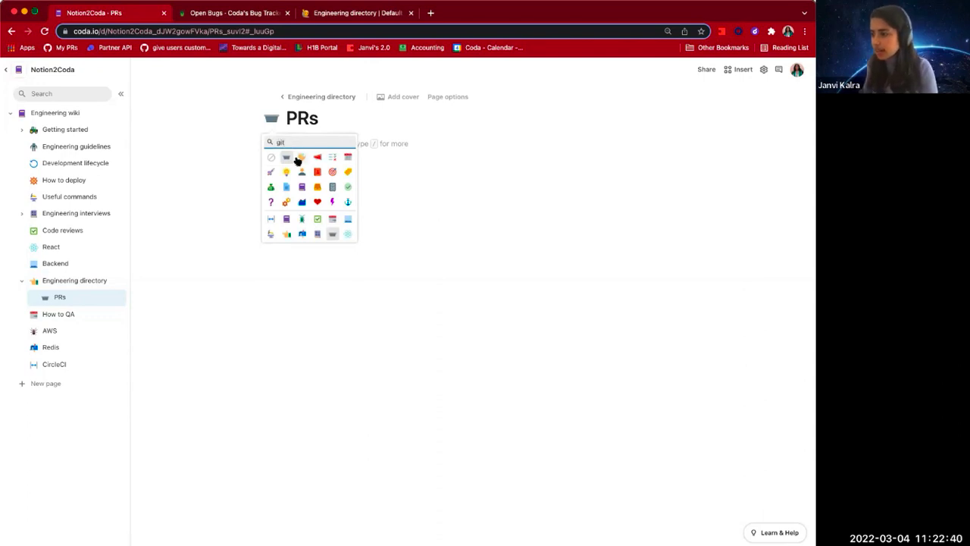
left_click(289, 161)
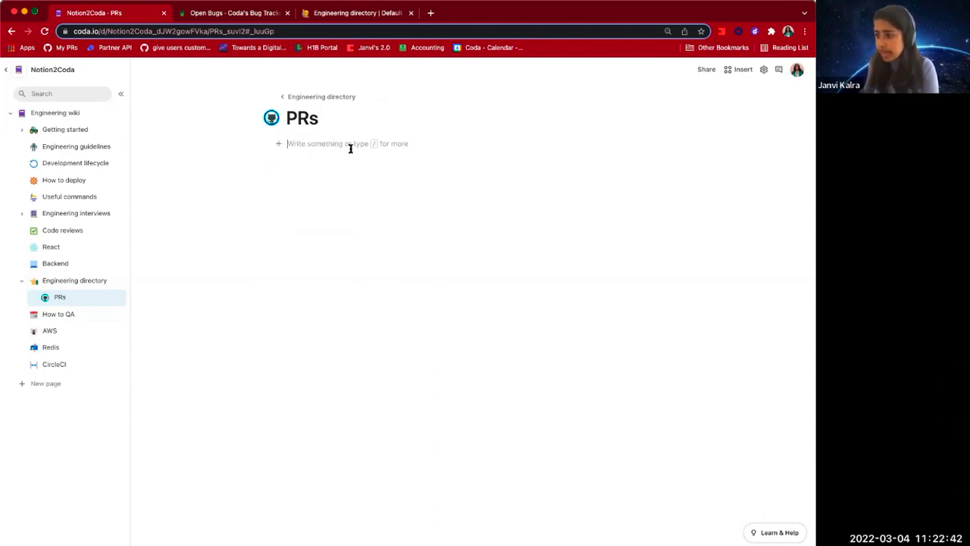
Step: Drag the GitHub pack's 'Your team pull requests' template onto the PRs page
left_click(735, 71)
left_click(705, 262)
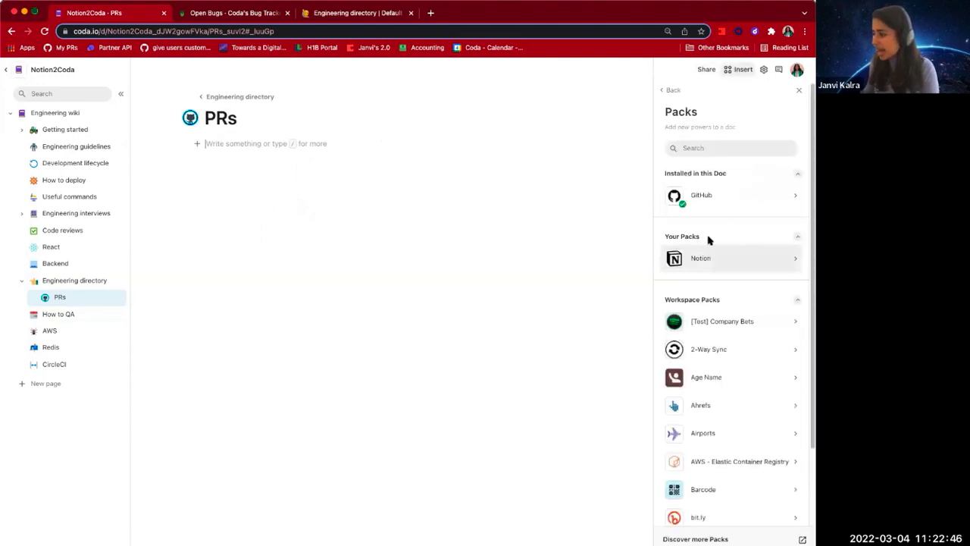
left_click(706, 199)
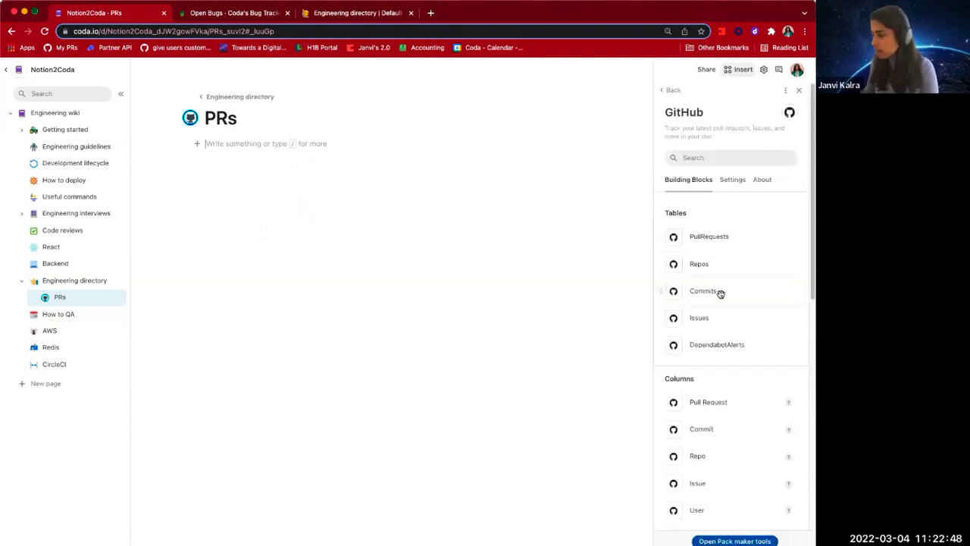
scroll(720, 293, "down", 5)
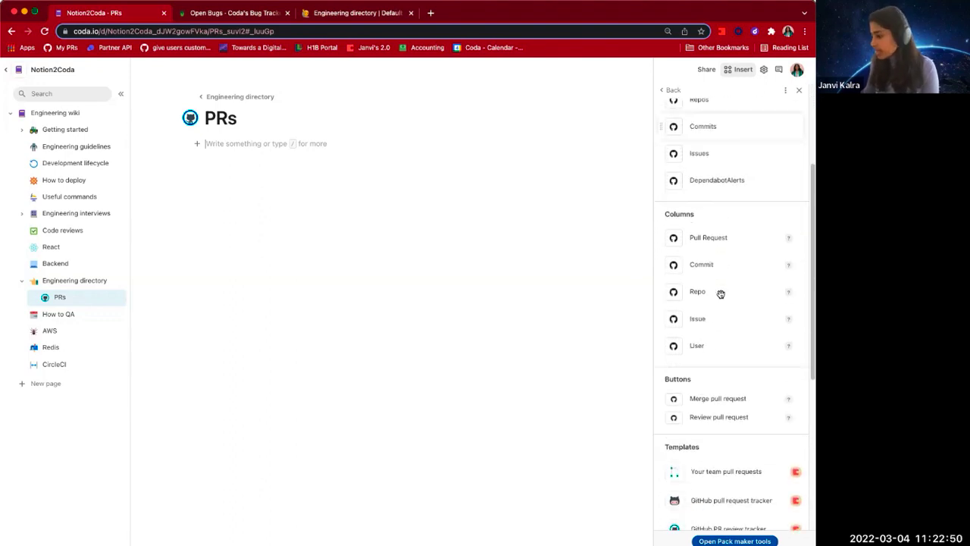
scroll(721, 296, "down", 2)
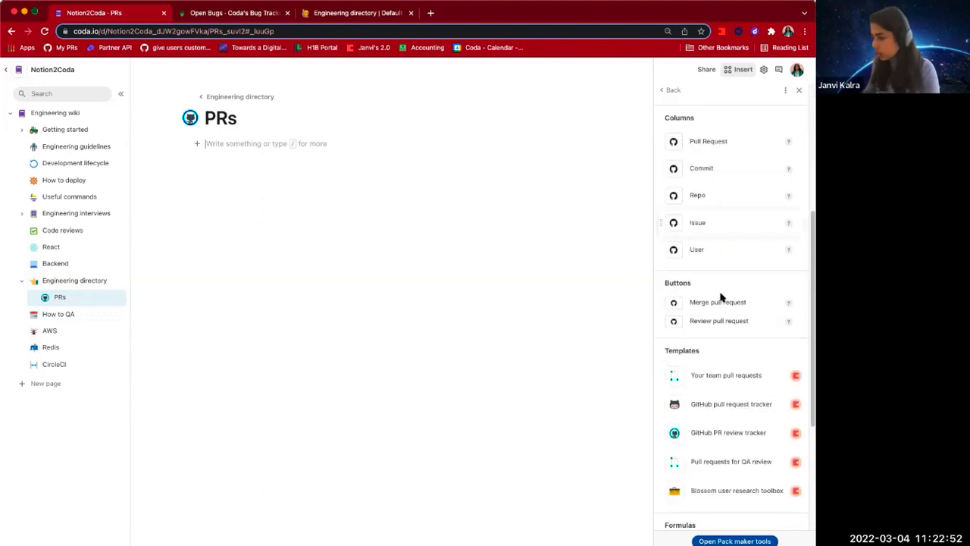
left_click_drag(738, 377, 283, 206)
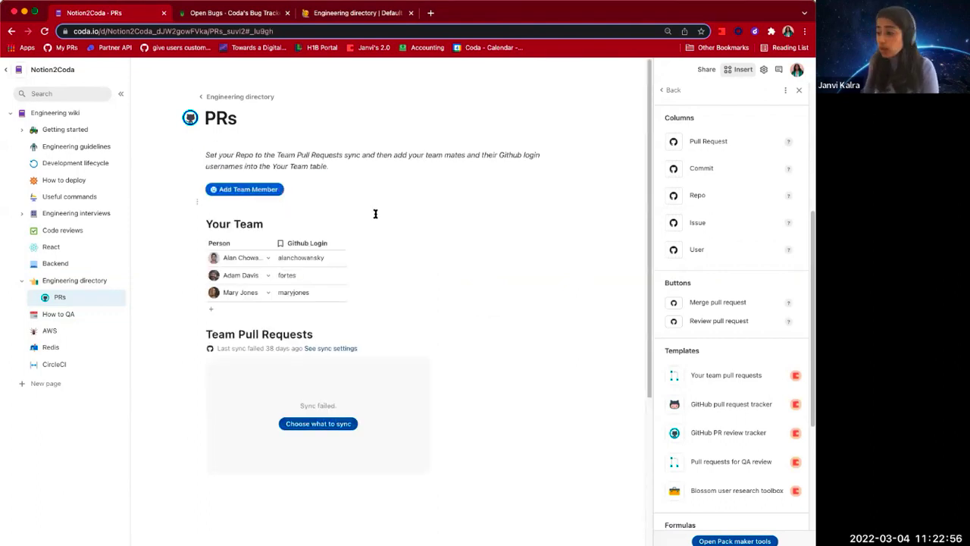
Step: Point the Team Pull Requests sync at the connected GitHub account and the coda/coda repo
left_click(327, 350)
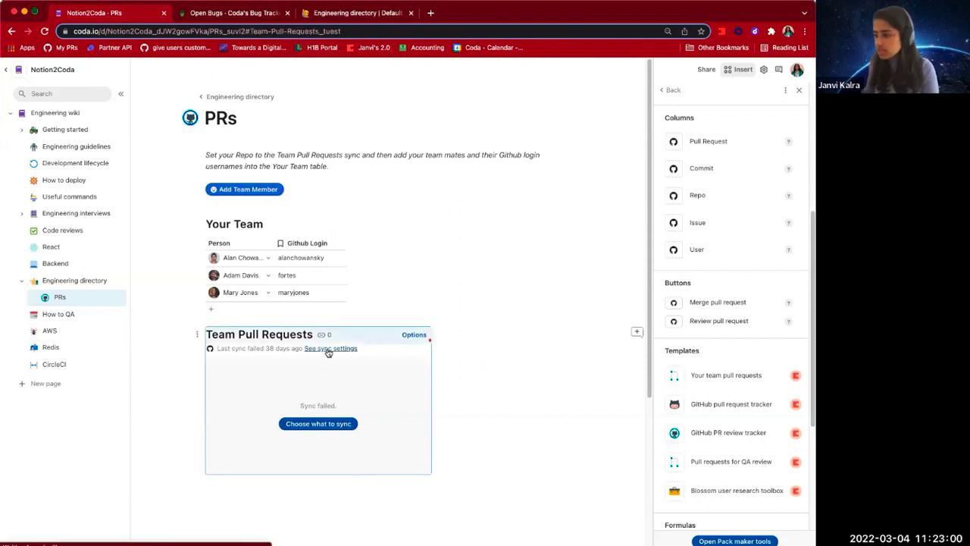
left_click(716, 210)
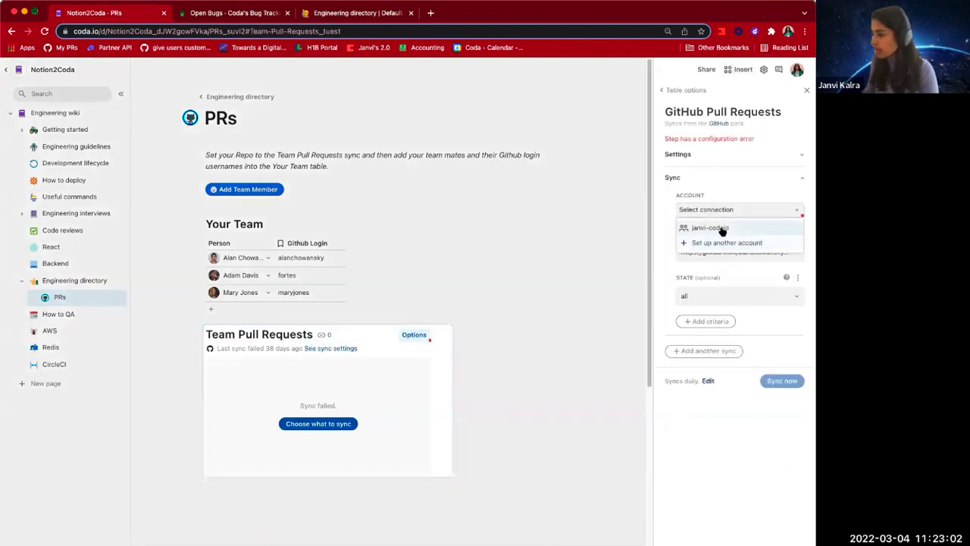
left_click(720, 229)
left_click(717, 251)
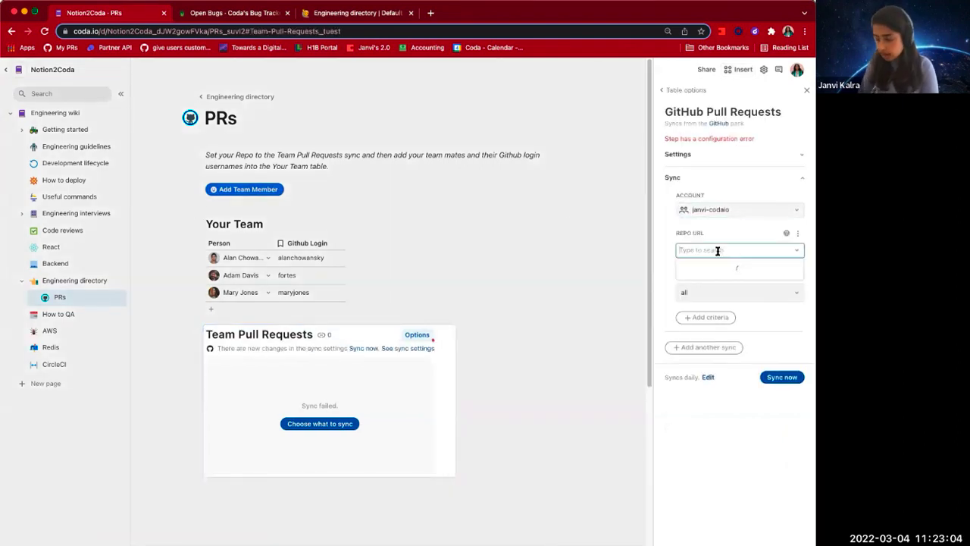
type("coda/coda")
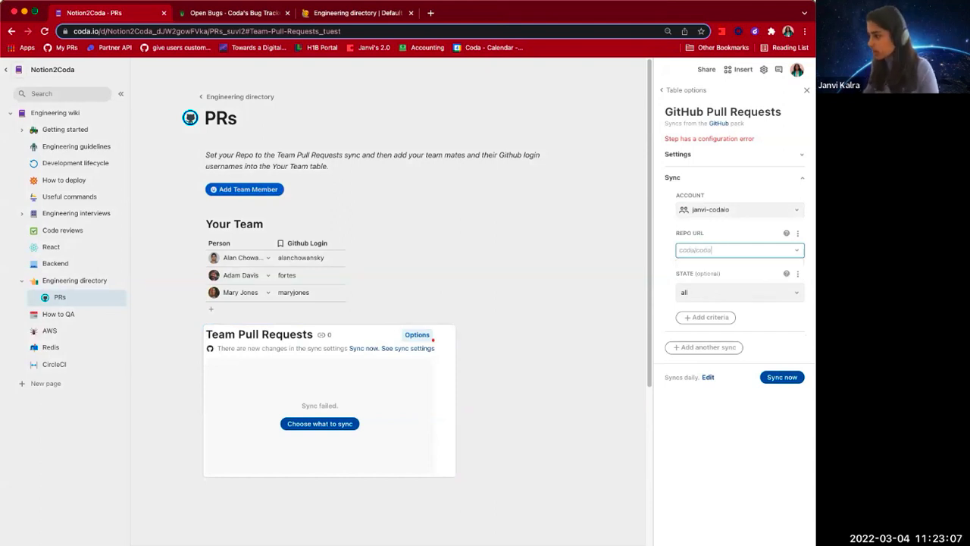
key("super+a")
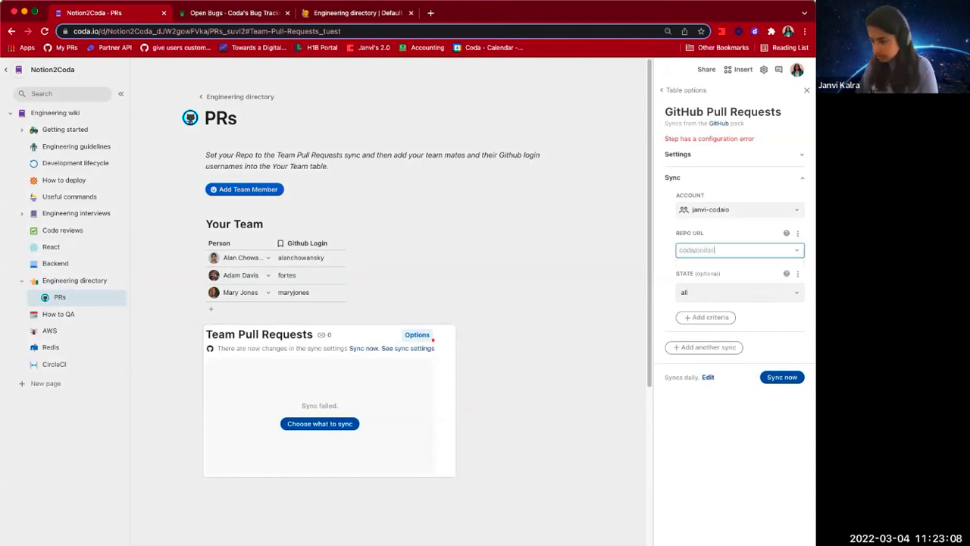
type("c")
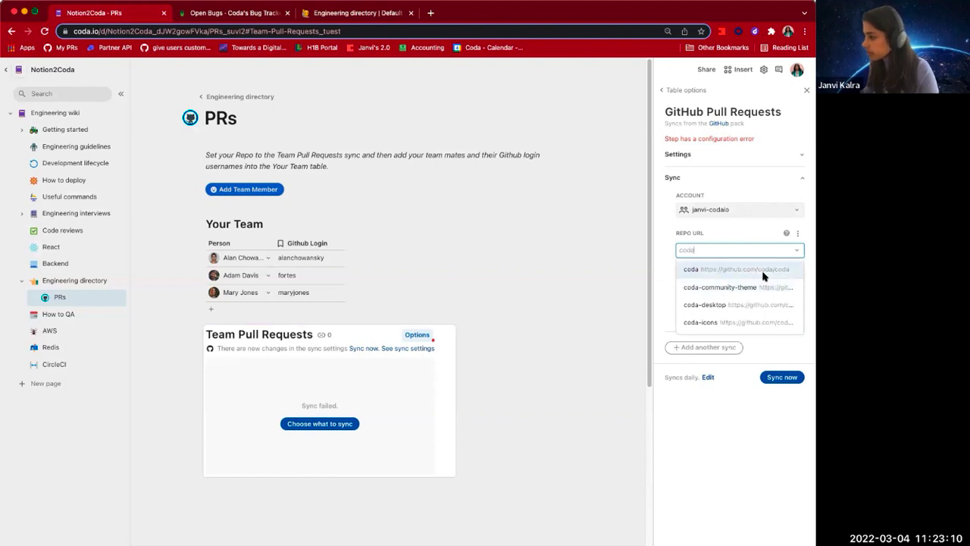
left_click(762, 271)
Step: Add a Created since sync criterion set to =Today()-7
left_click(724, 322)
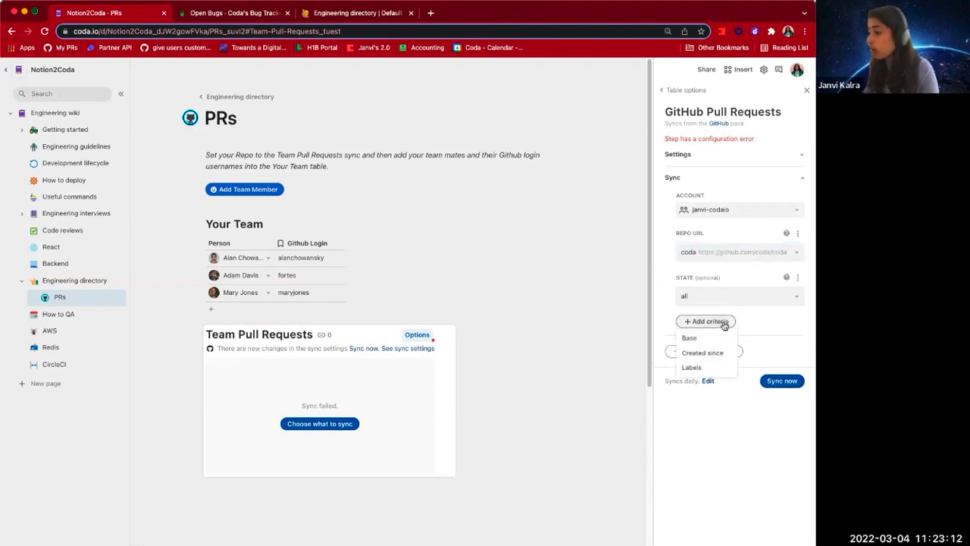
left_click(707, 351)
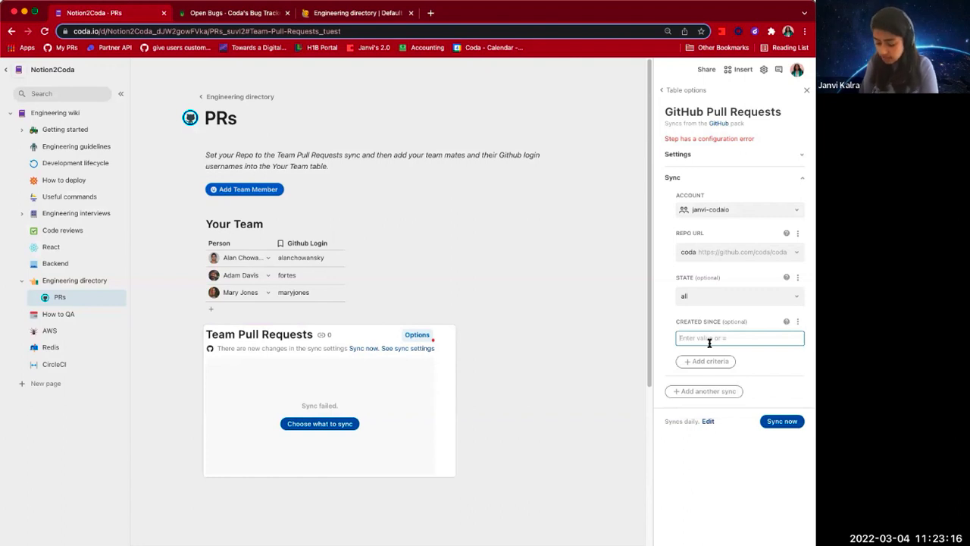
type("=Today()")
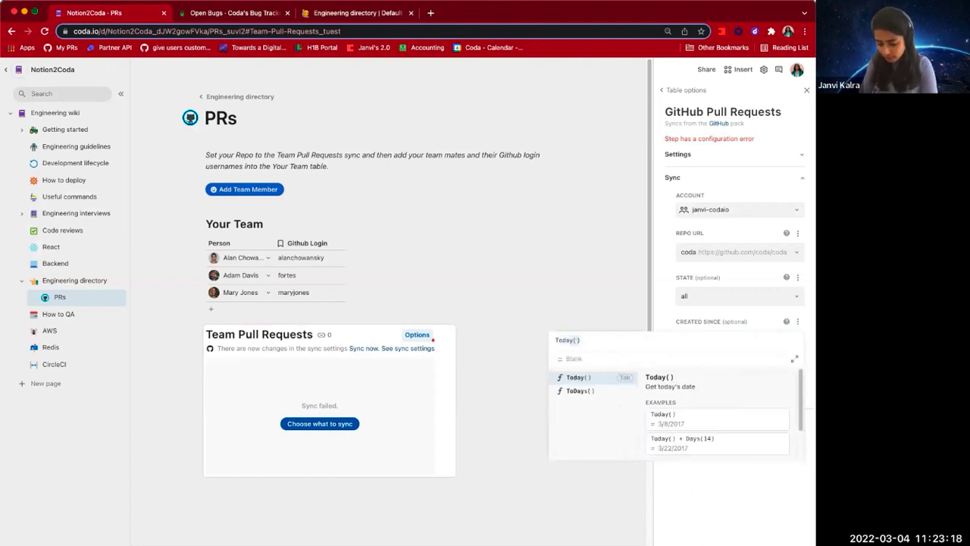
type("-7")
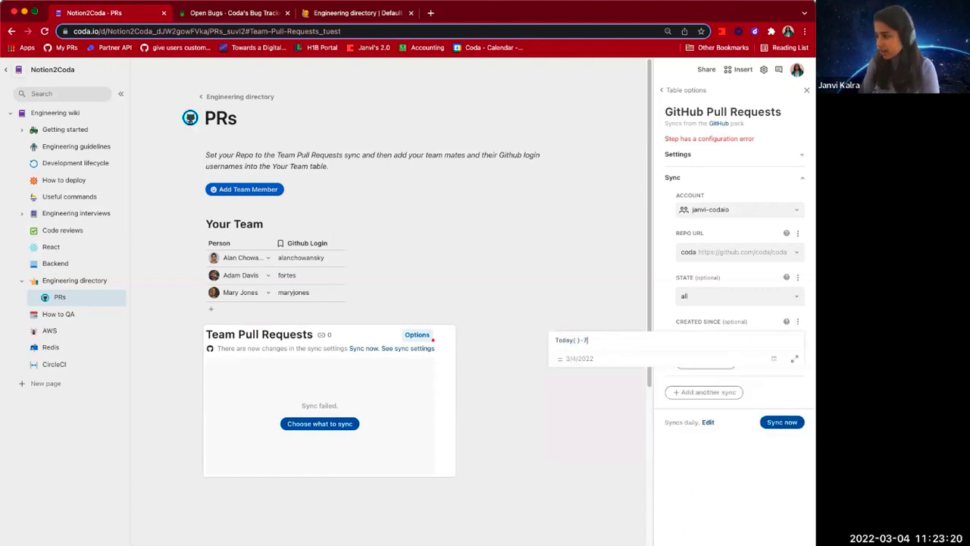
key("Return")
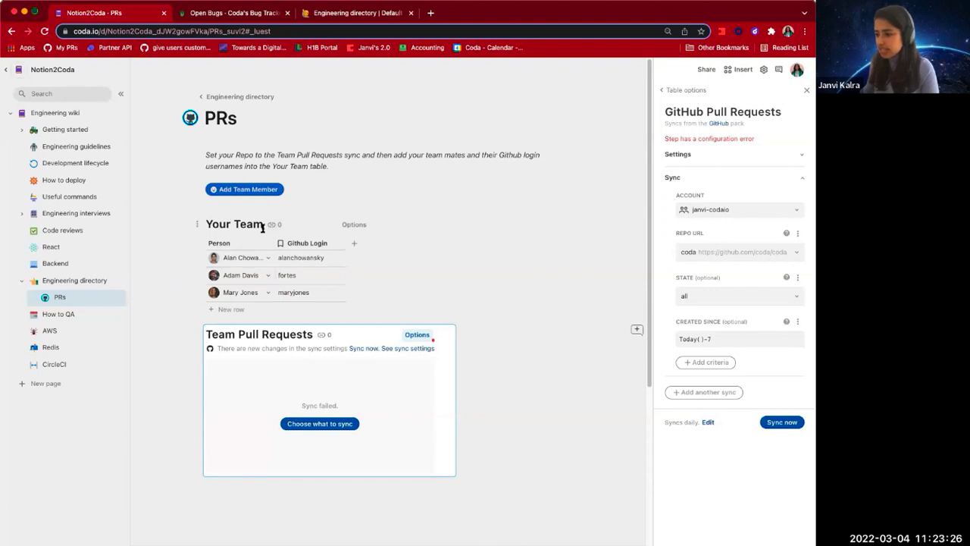
Step: Delete the Your Team table, the instruction paragraph and the Add Team Member button from the PRs page
left_click(68, 281)
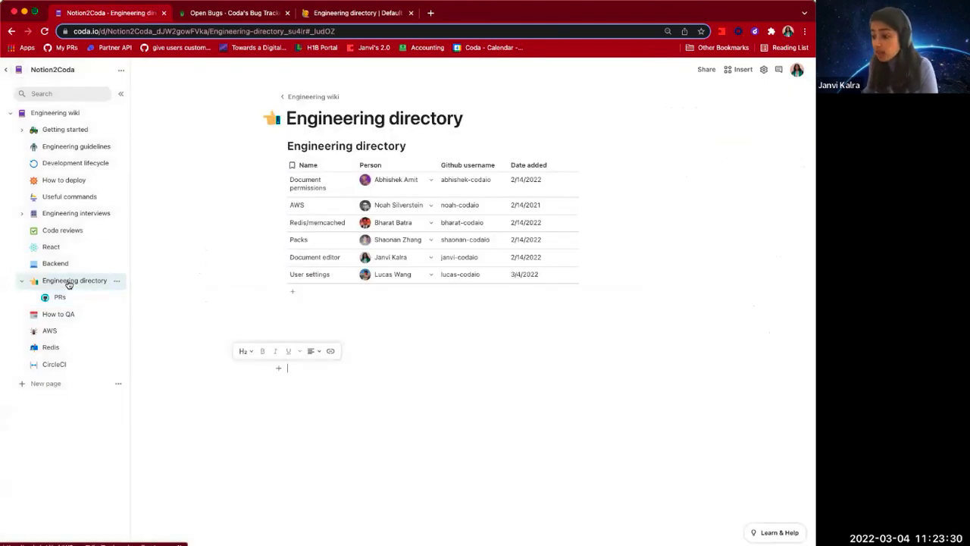
left_click(68, 296)
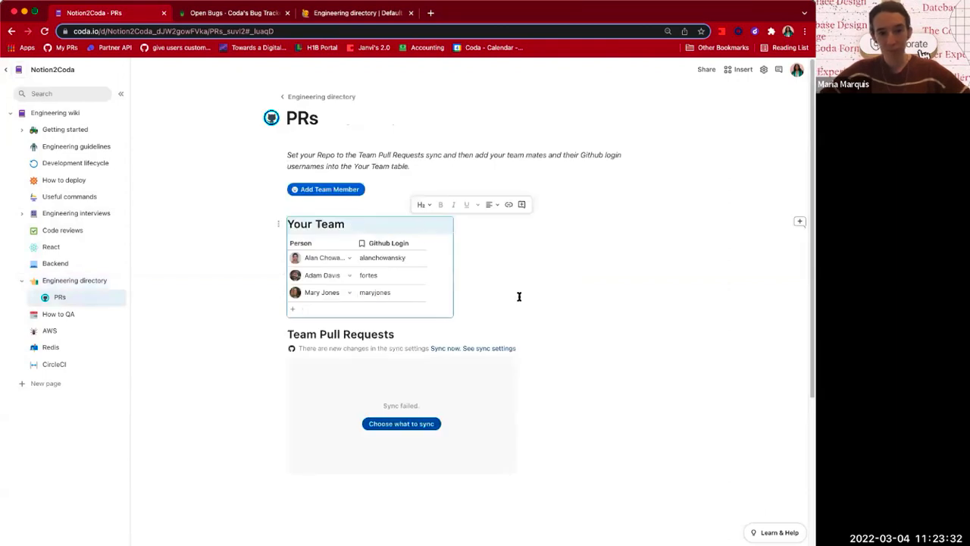
key("BackSpace")
triple_click(303, 161)
key("BackSpace")
key("BackSpace")
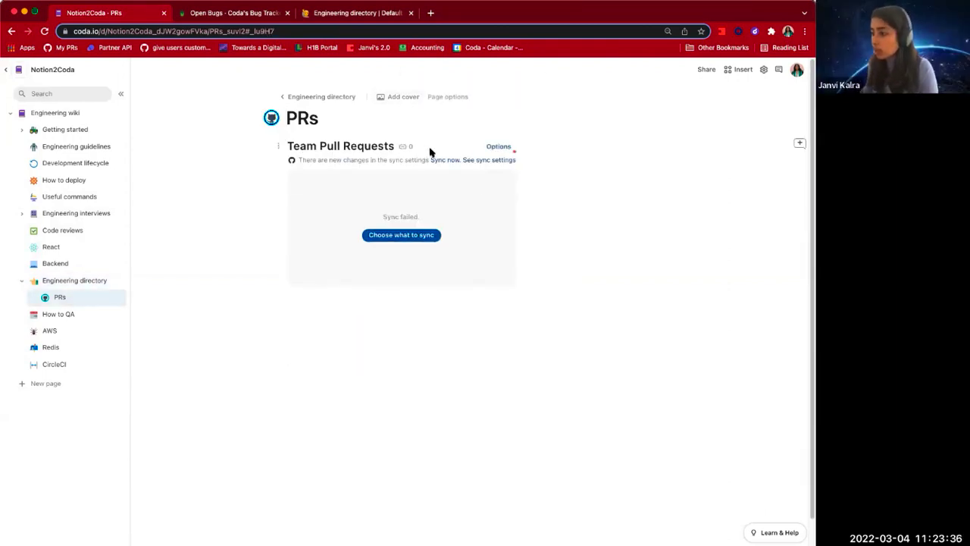
Step: Change the Team Pull Requests filter to contains(Engineering directory.Github username)
left_click(499, 147)
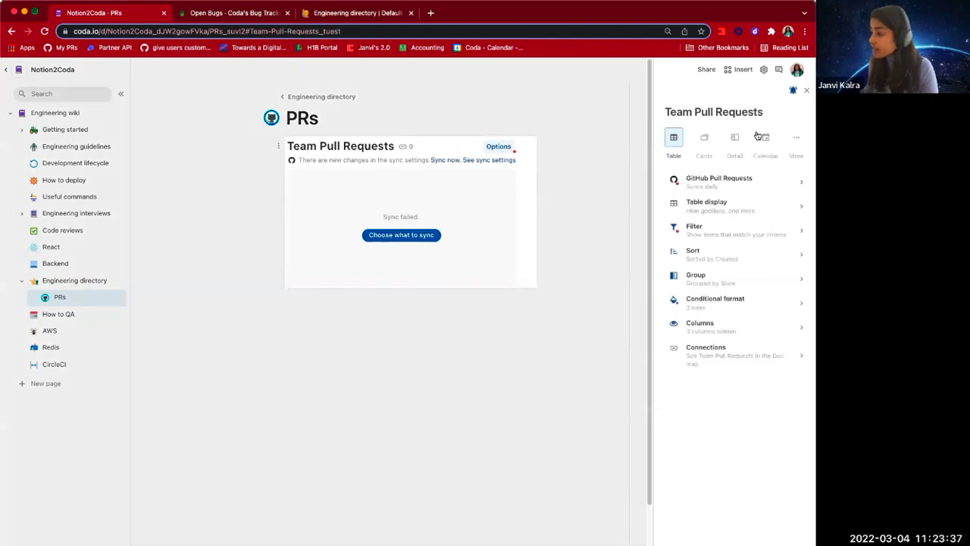
left_click(709, 231)
left_click(777, 155)
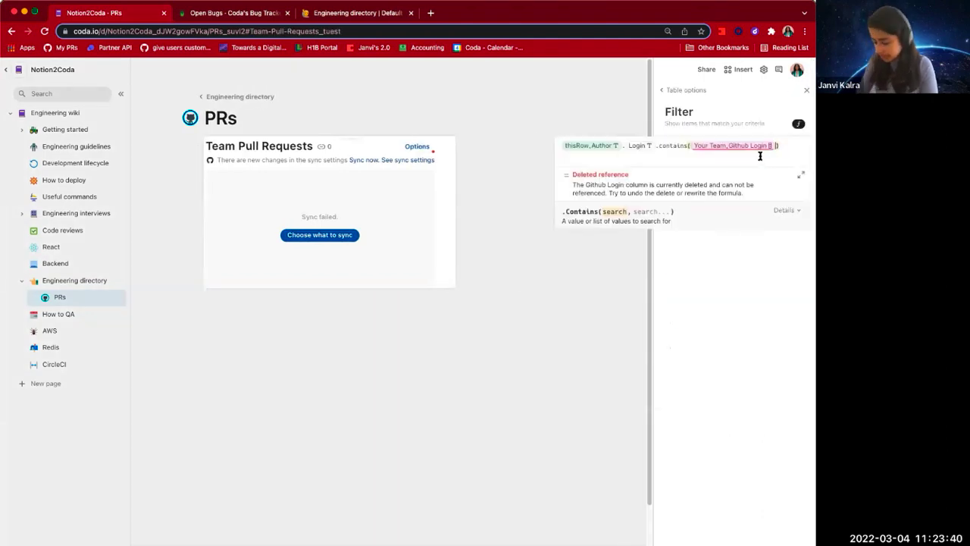
key("BackSpace")
type("Engineering directory")
key("Tab")
type(".")
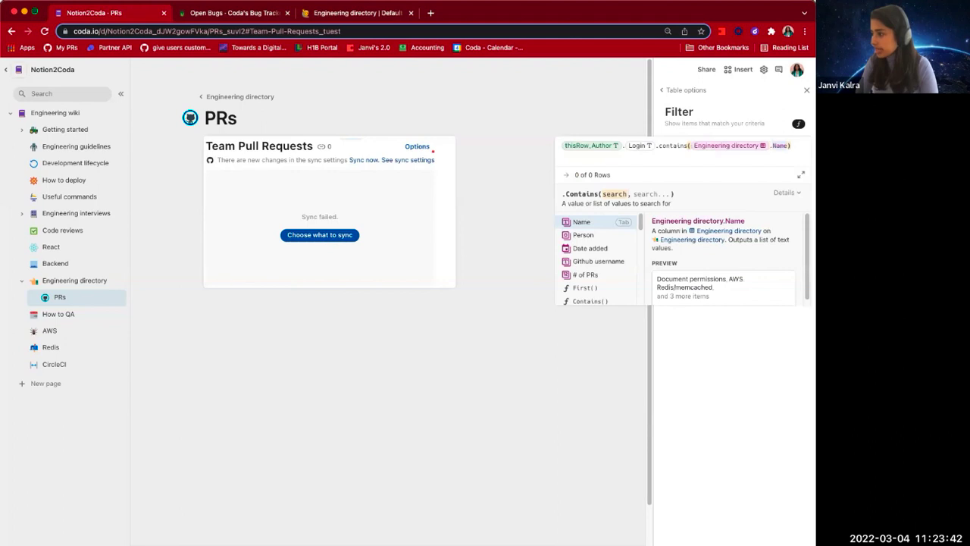
type("Git")
key("Tab")
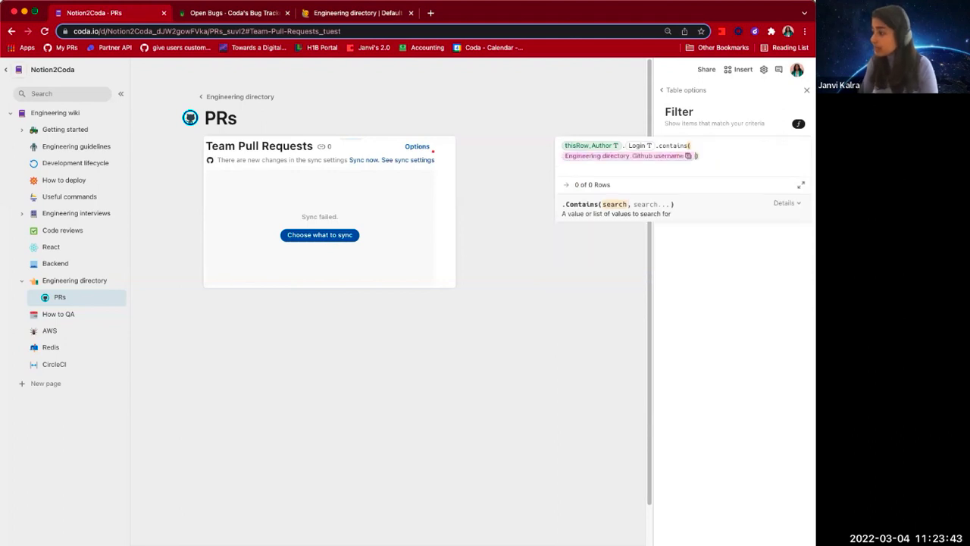
left_click(748, 295)
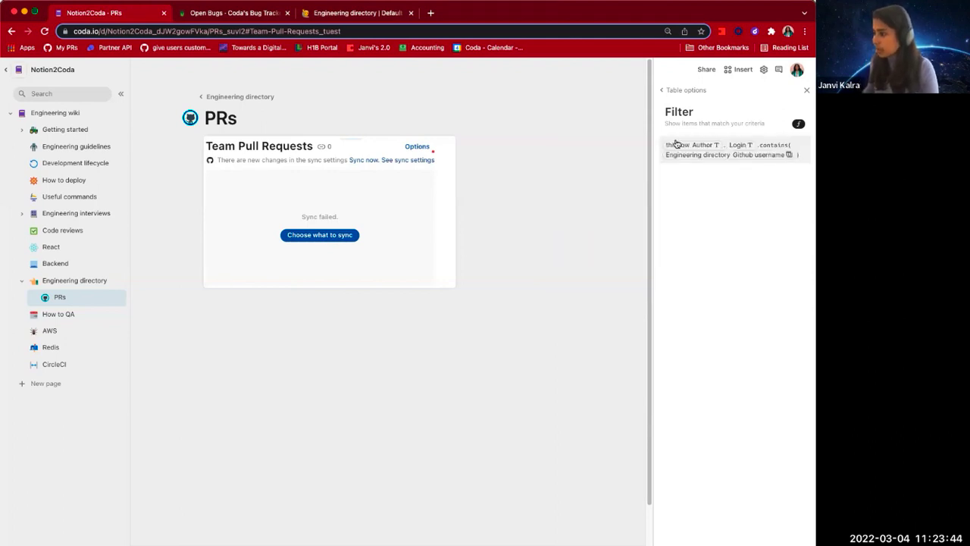
Step: Sync the table from GitHub and look over the 16 open and closed PRs
left_click(364, 160)
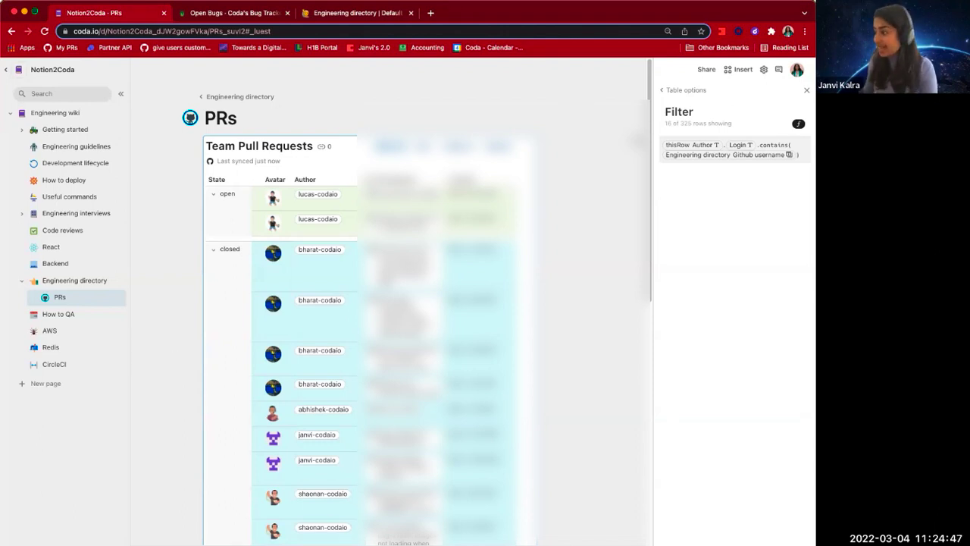
key("Escape")
scroll(668, 281, "down", 5)
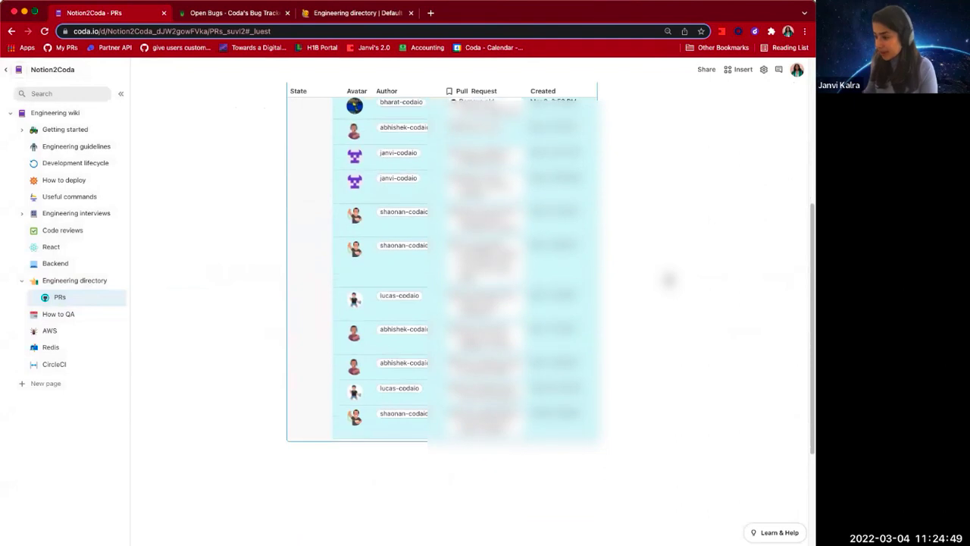
scroll(668, 281, "up", 5)
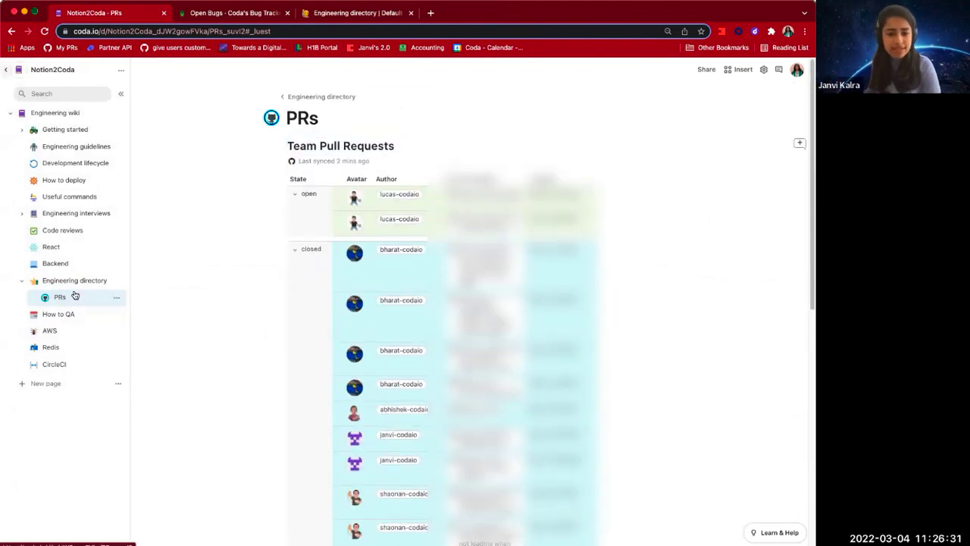
Step: Create a new page under Engineering directory and insert a view of the Engineering directory table with /eng
left_click(52, 383)
left_click_drag(51, 378, 81, 302)
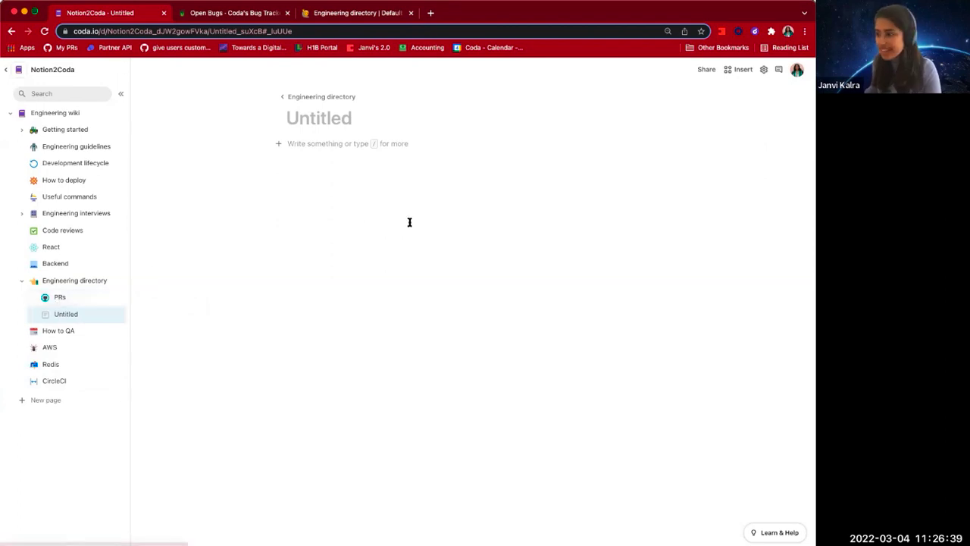
type("/eng")
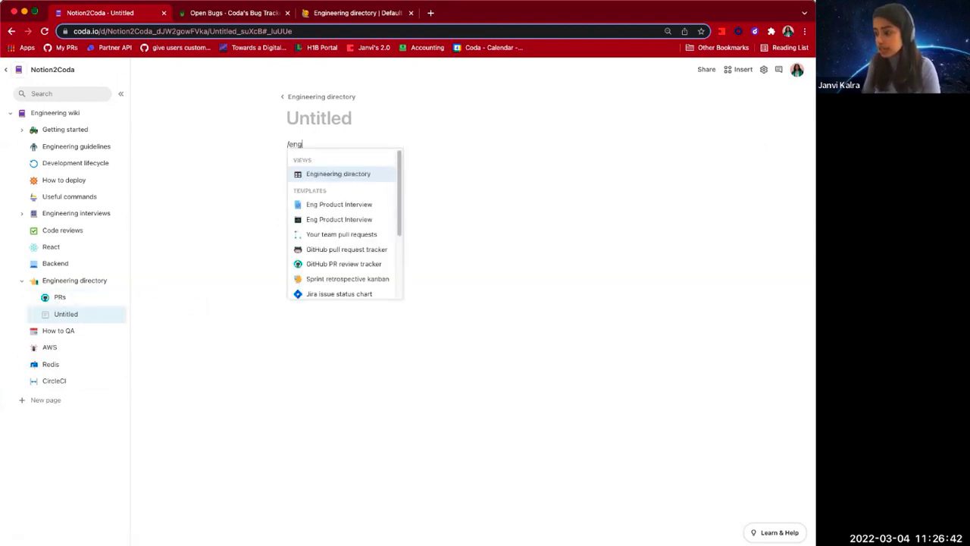
key("Return")
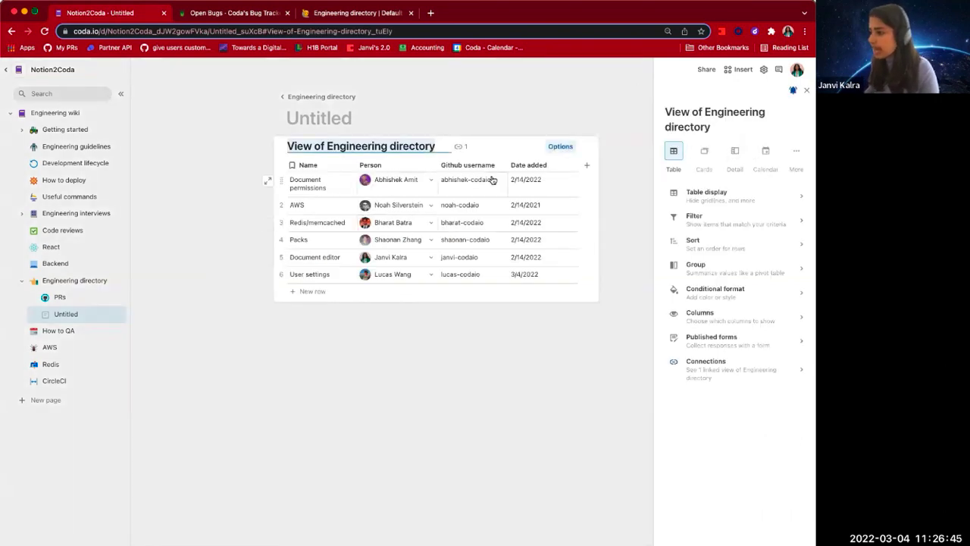
left_click(549, 150)
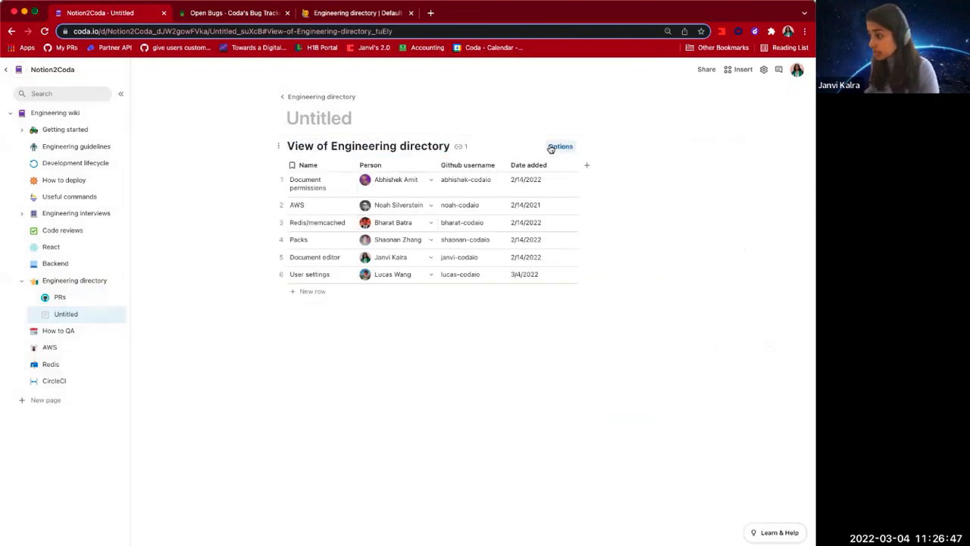
Step: Hide the Name, Github username and Date added columns, then add an empty Column 2
left_click(551, 148)
left_click(725, 314)
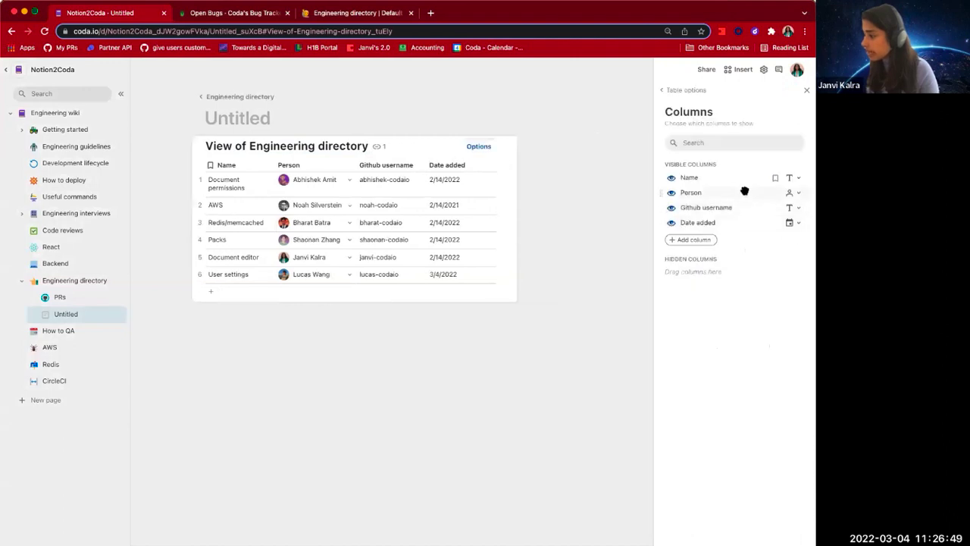
left_click(671, 177)
left_click(671, 194)
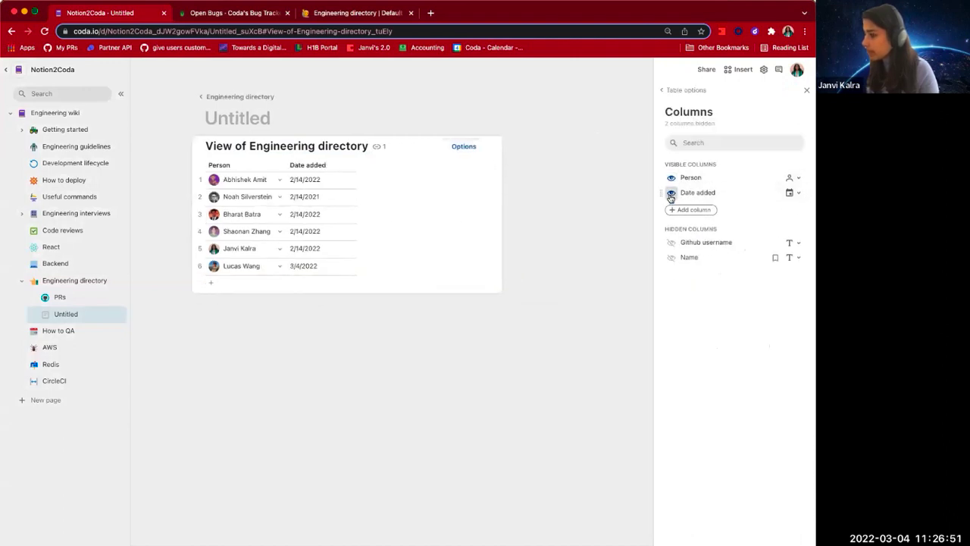
left_click(671, 193)
left_click(806, 91)
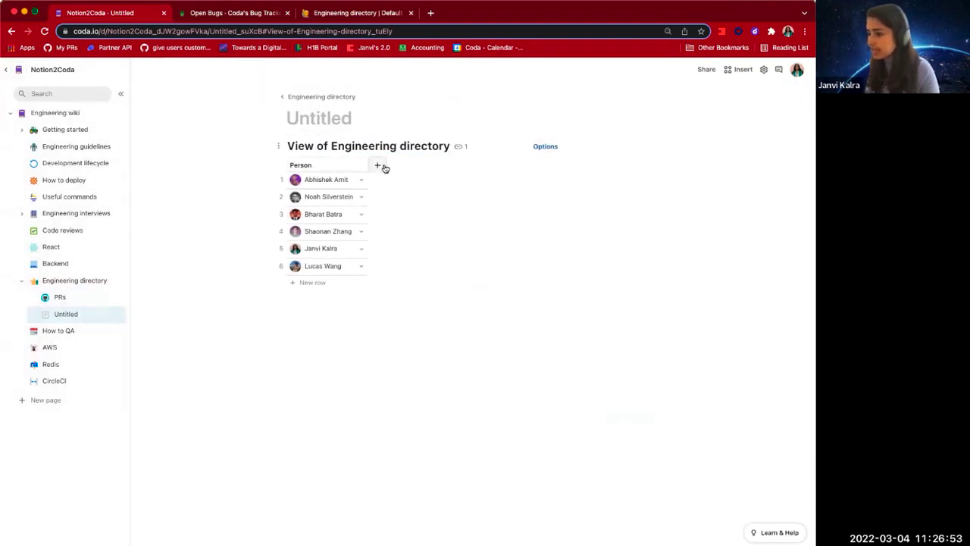
left_click(378, 166)
left_click(404, 167)
Step: Make the new column count each person's PRs with Team Pull Requests.Filter(thisRow.Github username = Author).Count()
double_click(378, 168)
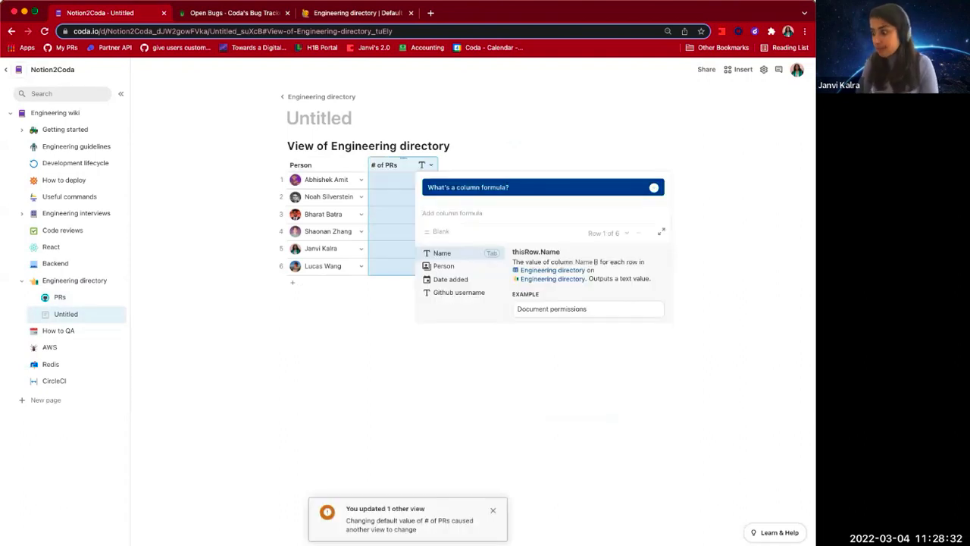
type("Team Pull Requests")
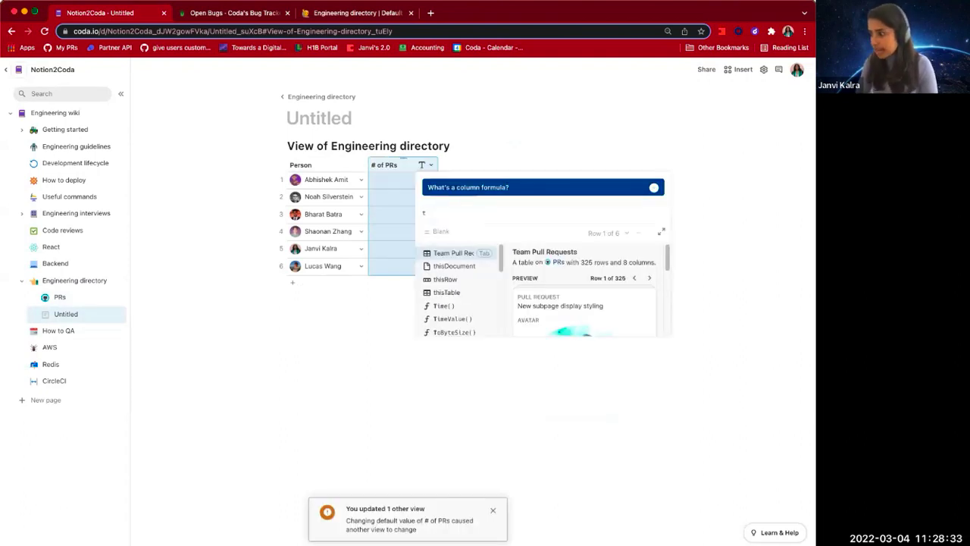
key("Tab")
type(".Filter(")
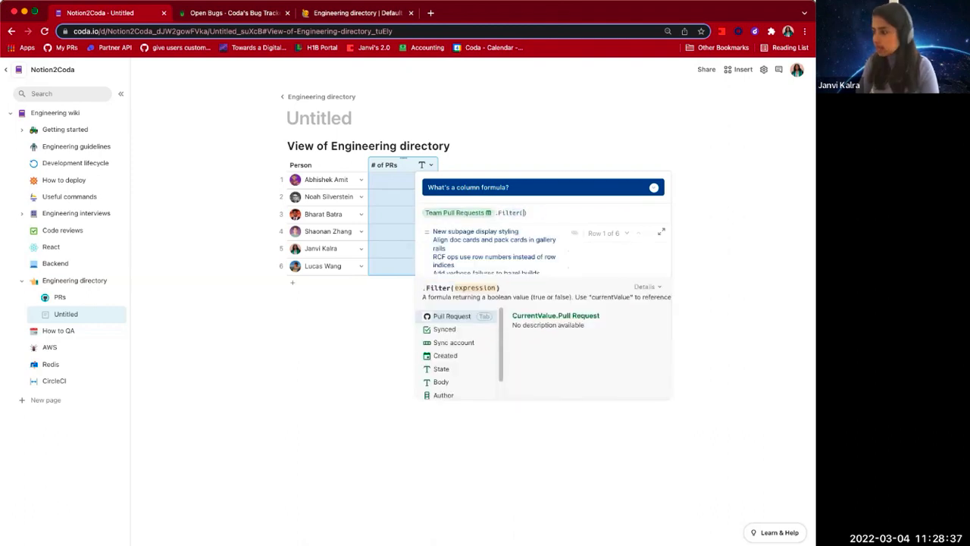
type("thisR")
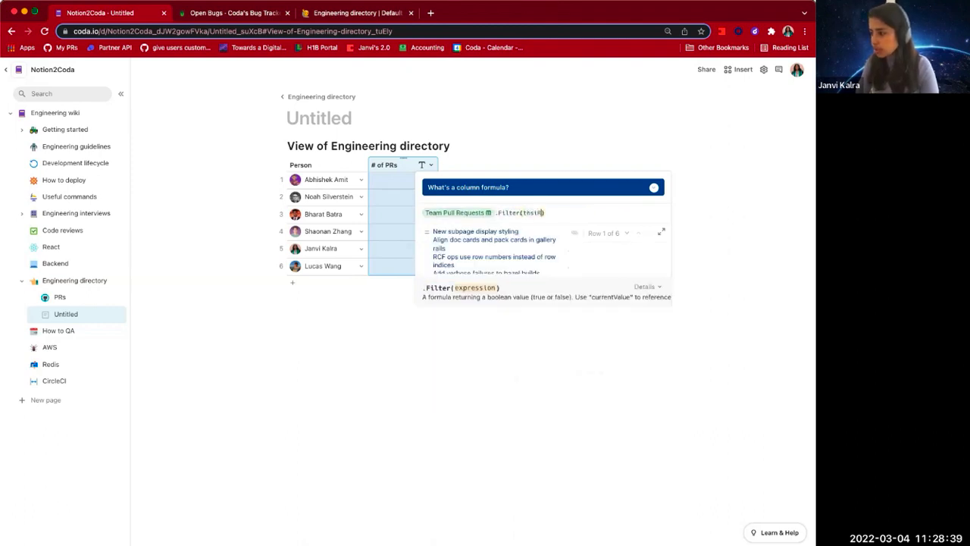
type("ow.github username")
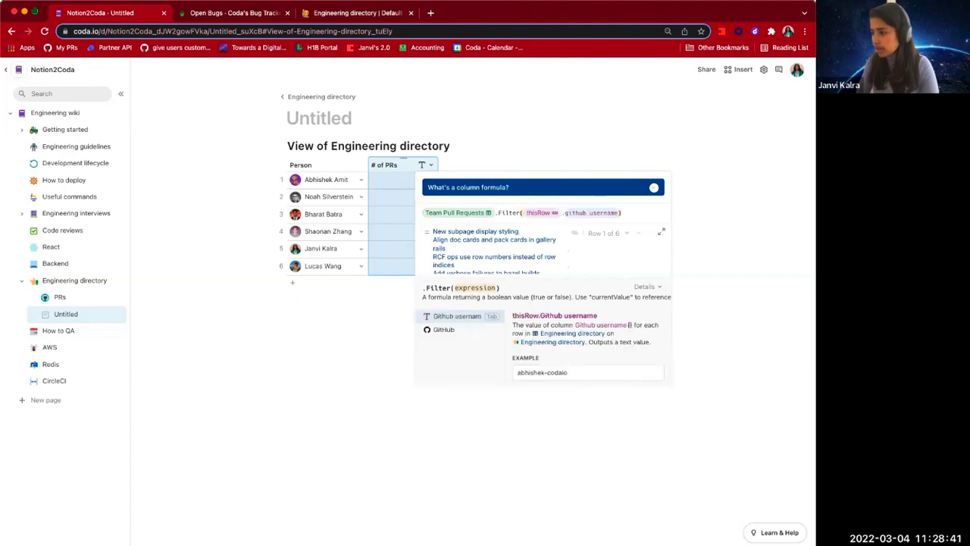
key("Tab")
type("= ")
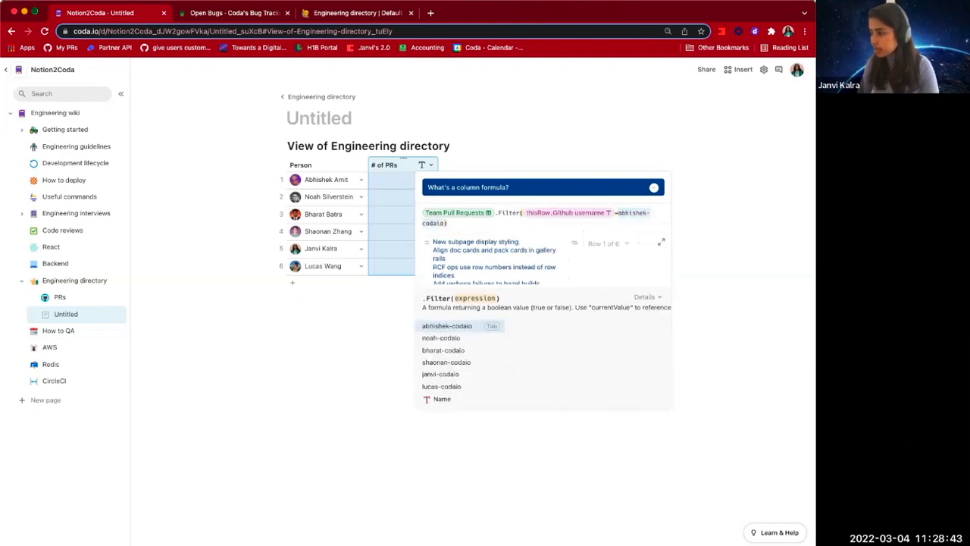
type("Author")
key("Tab")
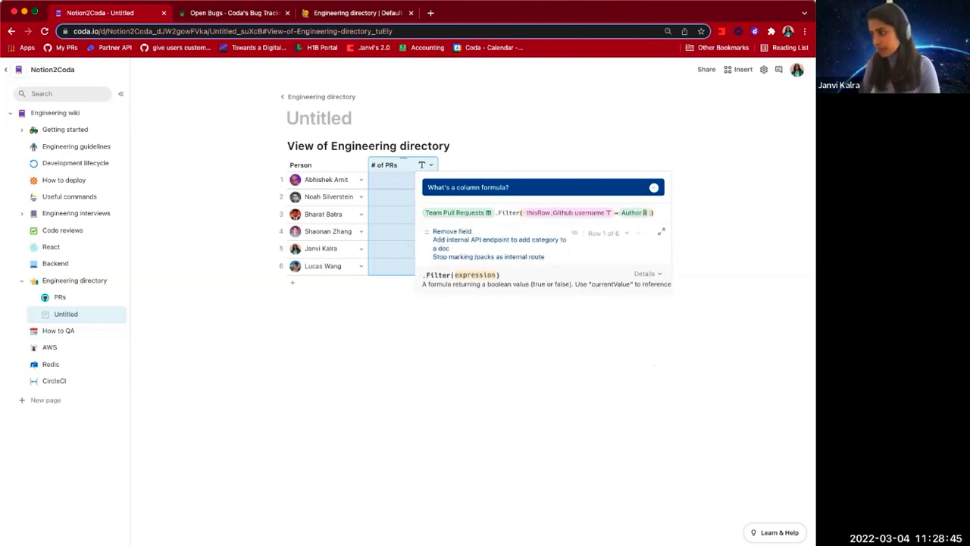
type(".count(")
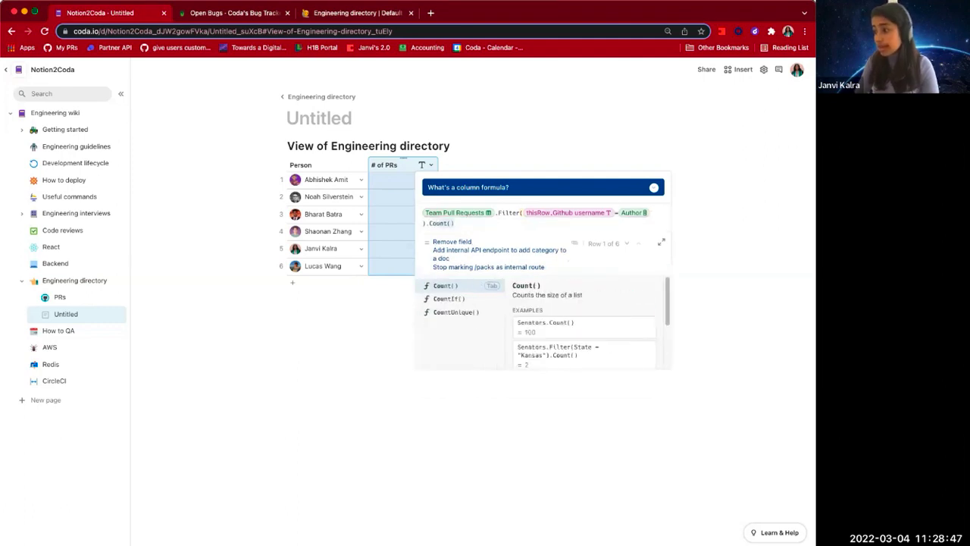
key("Return")
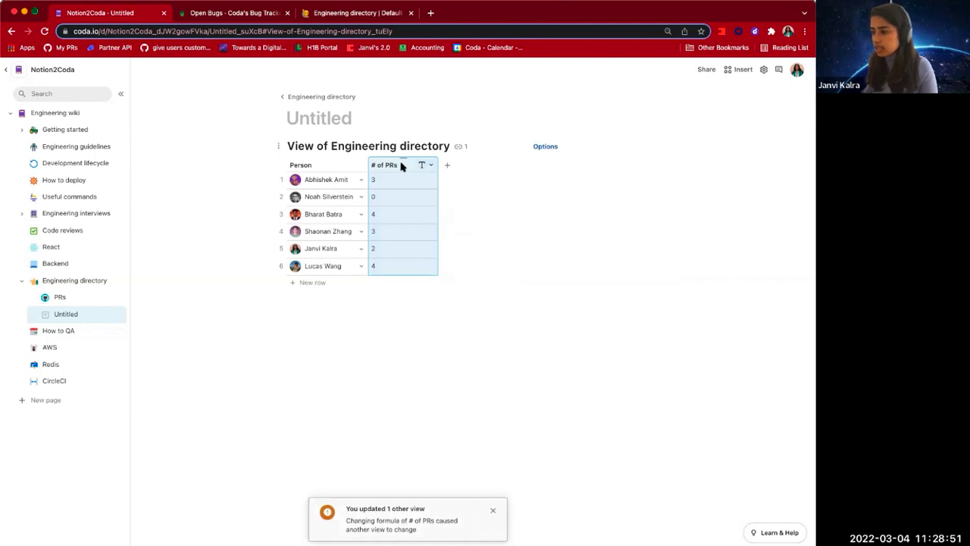
Step: Switch the directory view's display from a table to a chart
left_click(556, 145)
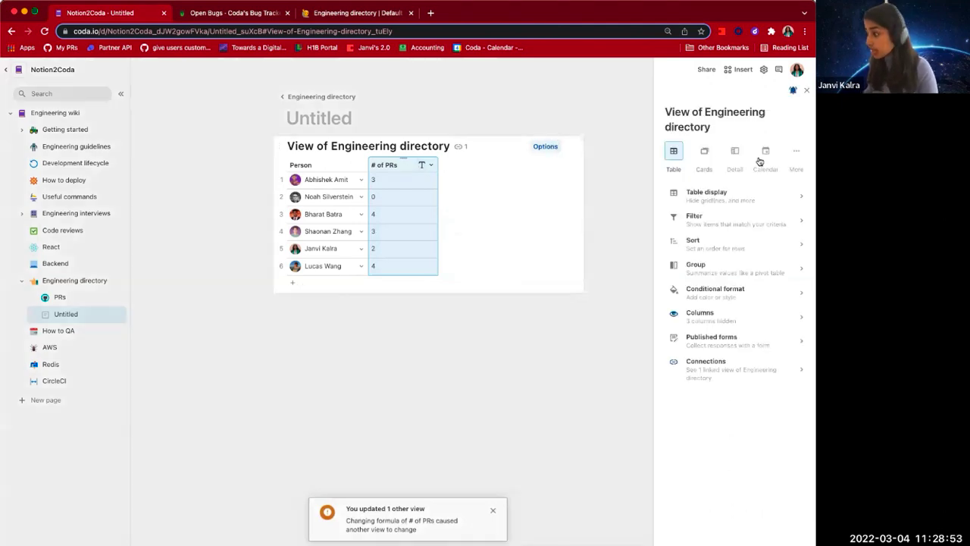
left_click(791, 154)
left_click(780, 206)
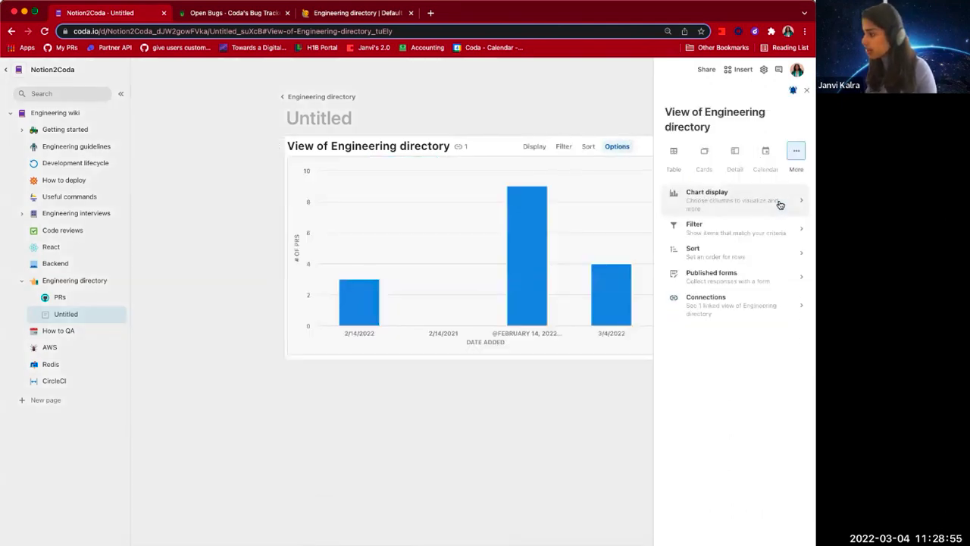
Step: Style the chart with pink bars, Person on the horizontal axis, and horizontal orientation
left_click(712, 201)
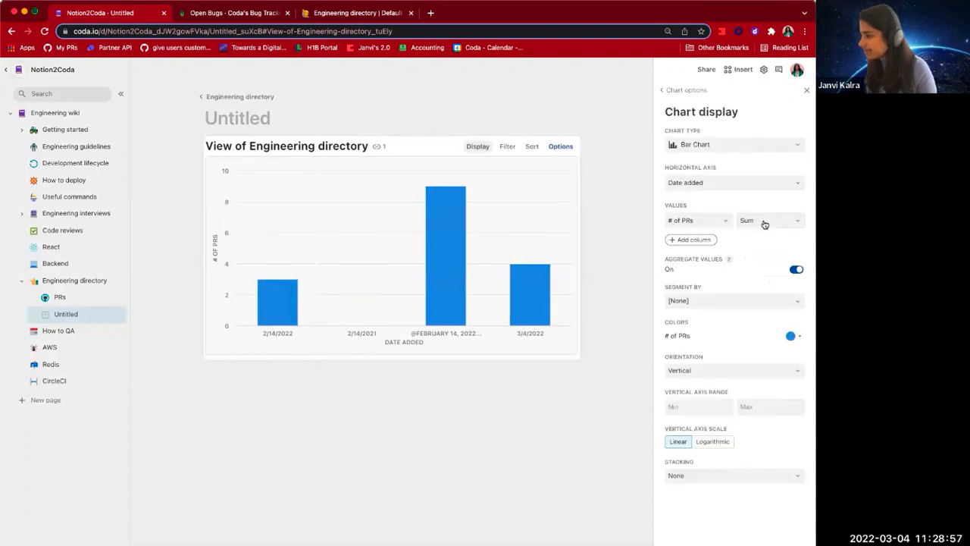
left_click(791, 337)
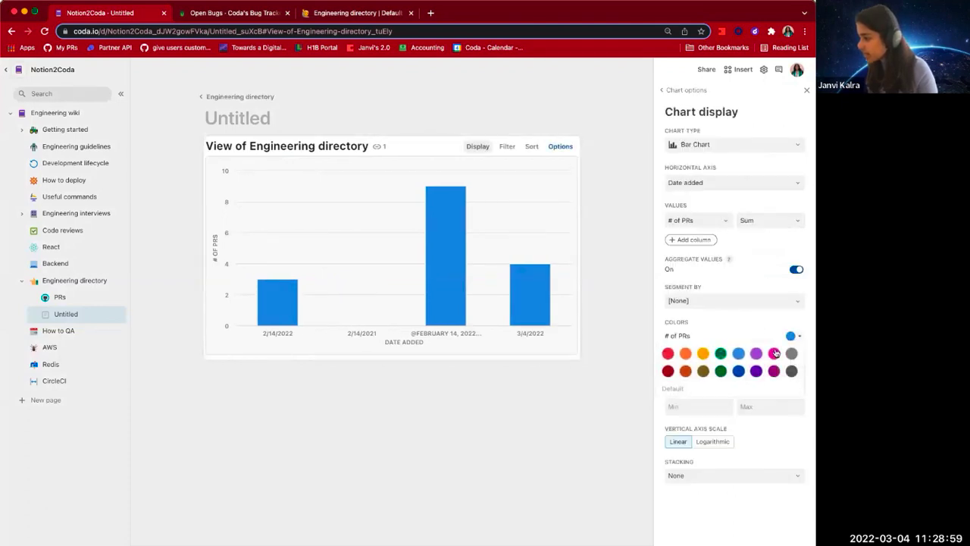
left_click(770, 371)
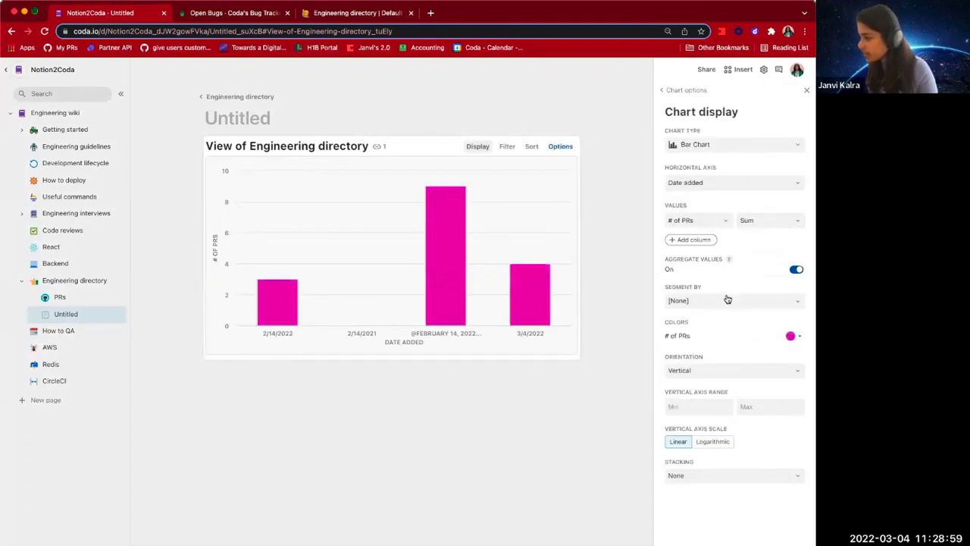
left_click(715, 185)
left_click(715, 201)
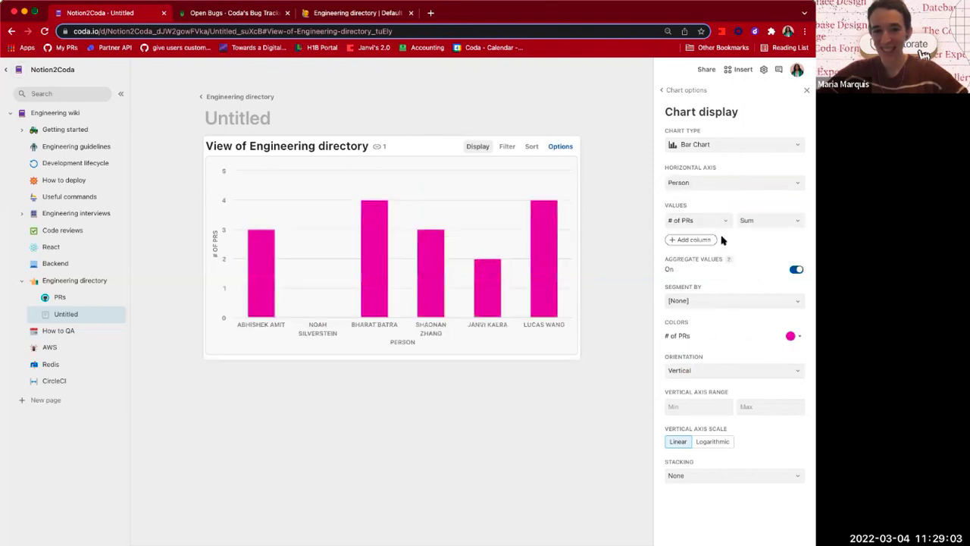
left_click(753, 371)
left_click(748, 392)
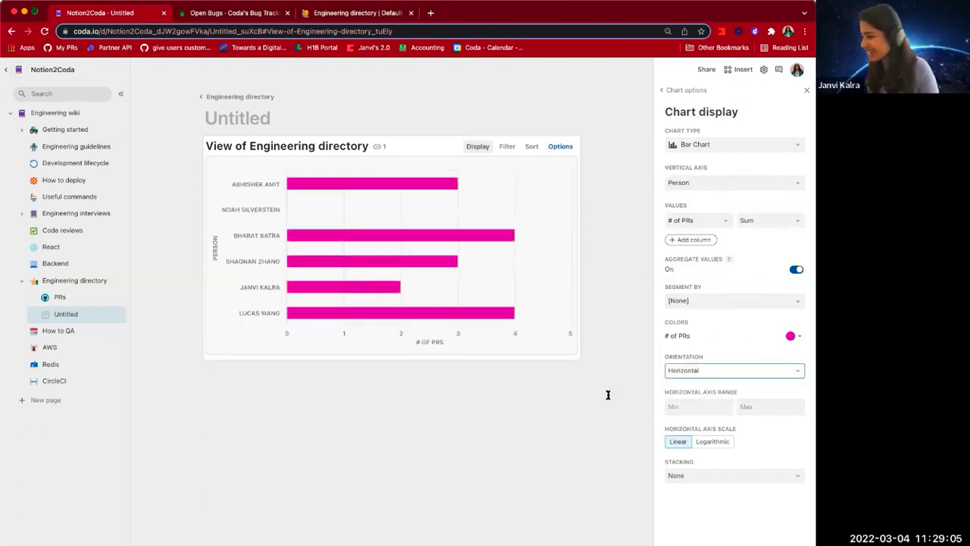
left_click(608, 394)
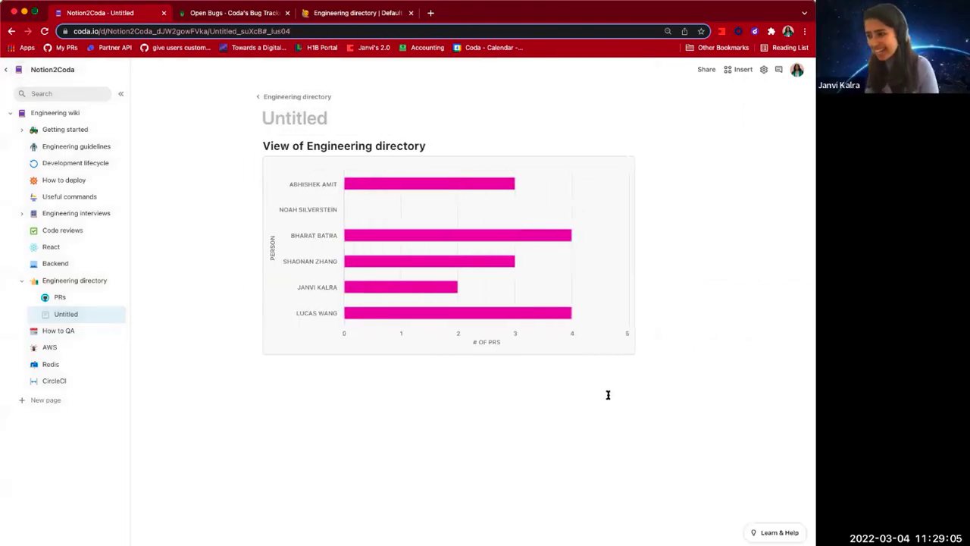
Step: Title the untitled chart page '# of PRs'
left_click(283, 117)
type("# of PRs")
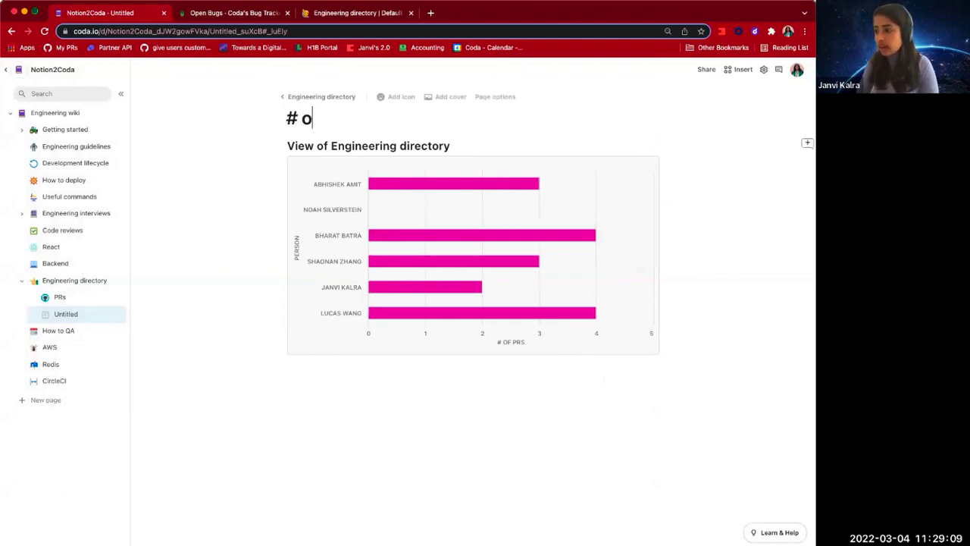
left_click(403, 400)
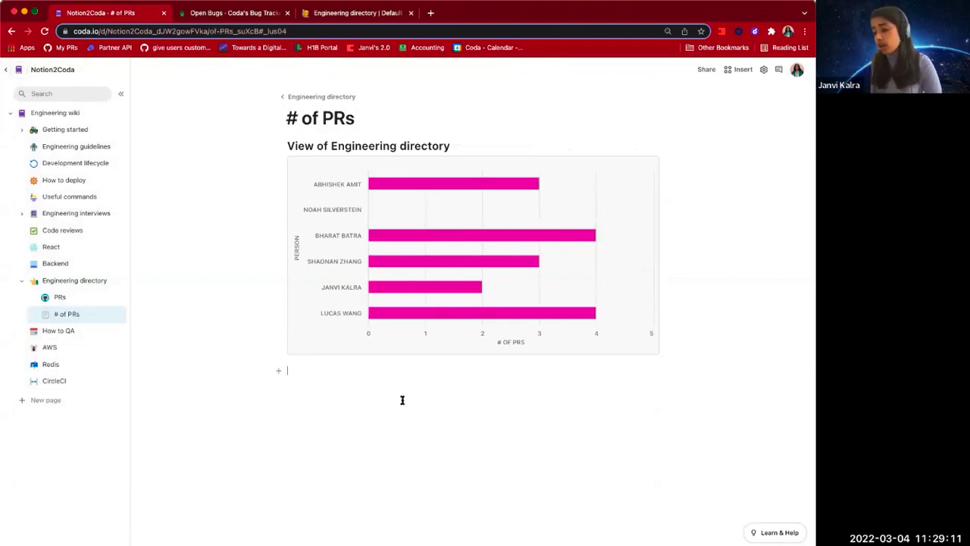
Step: Move between the PRs, # of PRs and Engineering directory pages, ending on Engineering directory
left_click(119, 295)
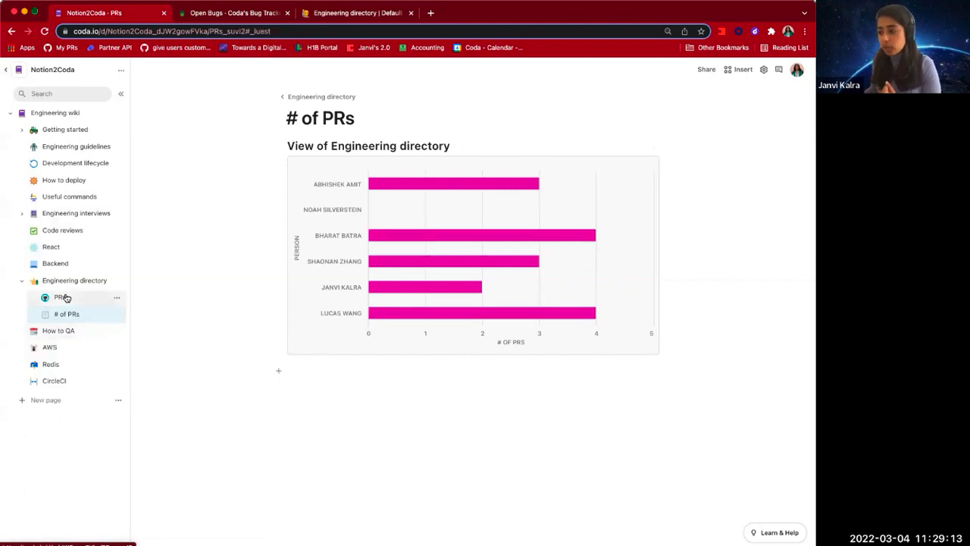
left_click(59, 288)
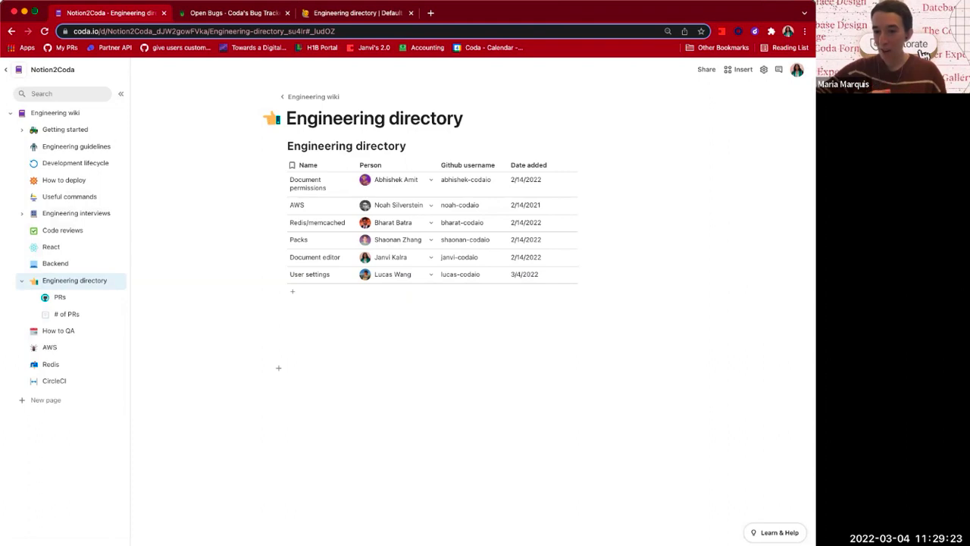
left_click(61, 315)
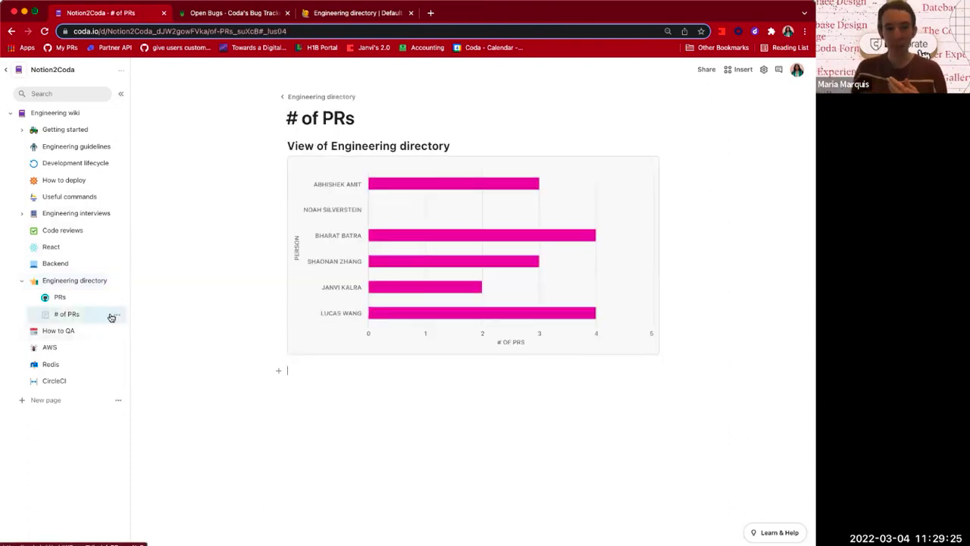
left_click(115, 313)
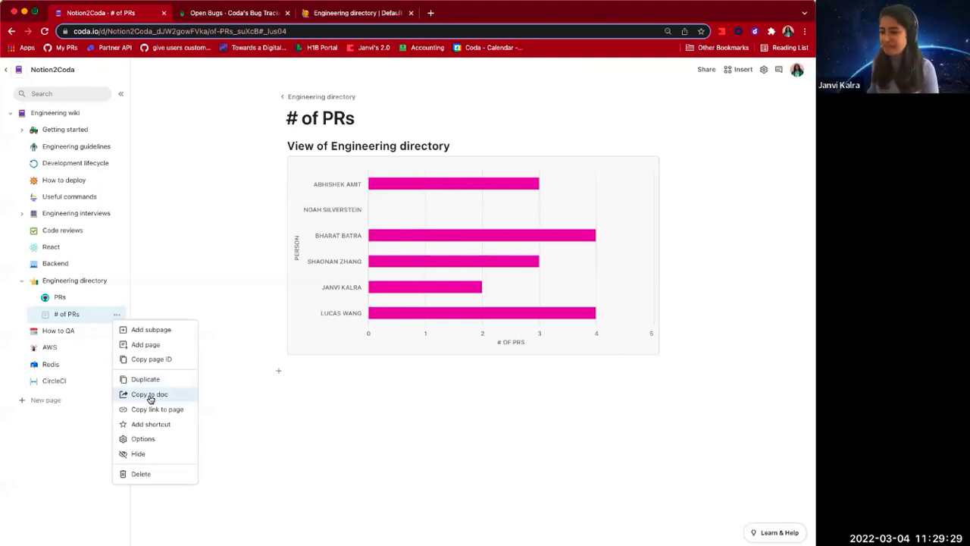
left_click(81, 304)
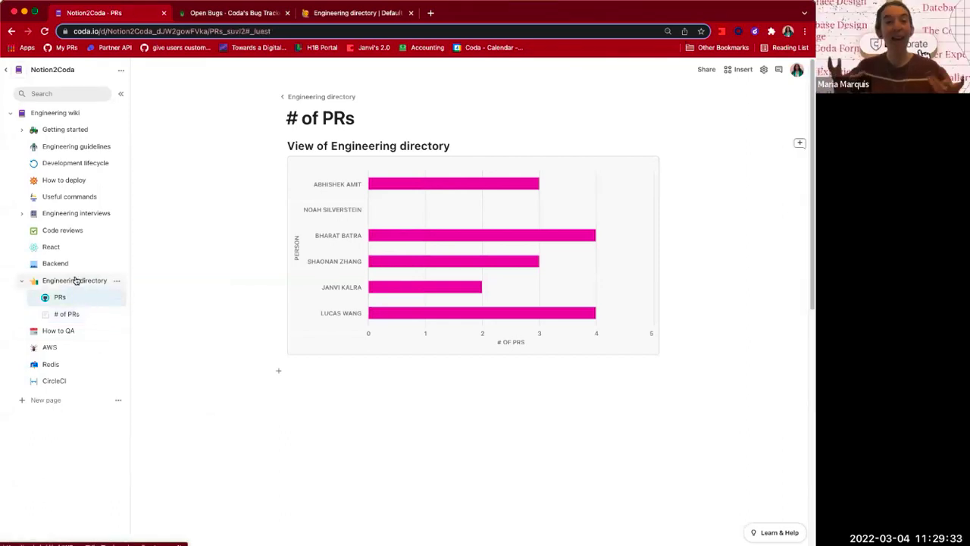
left_click(73, 280)
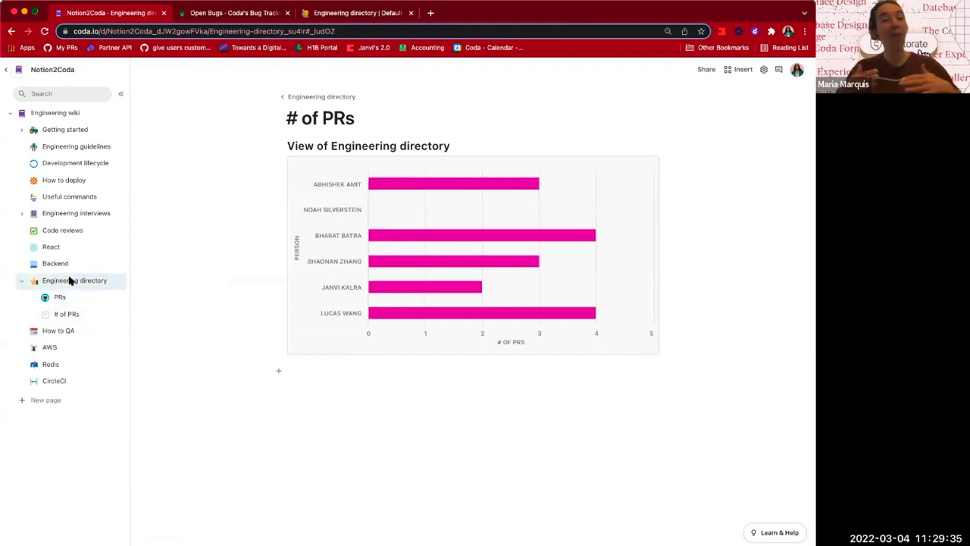